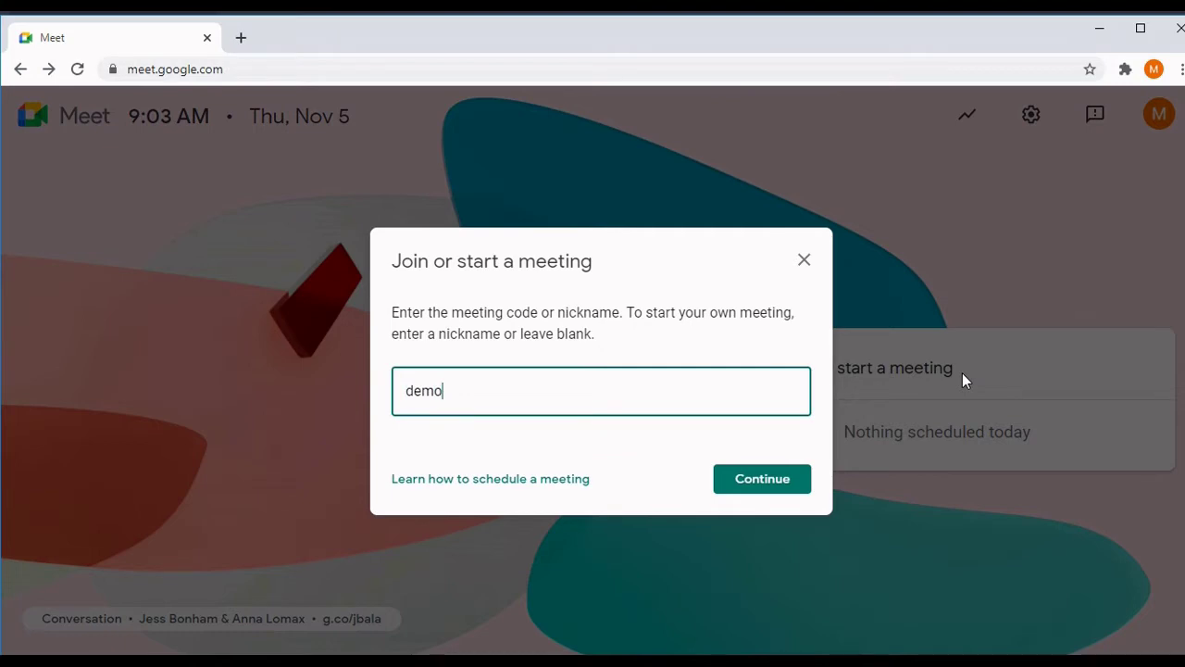
Start and join the demo meeting with the background blurred and the microphone and camera off, and dismiss the joining information
click(783, 478)
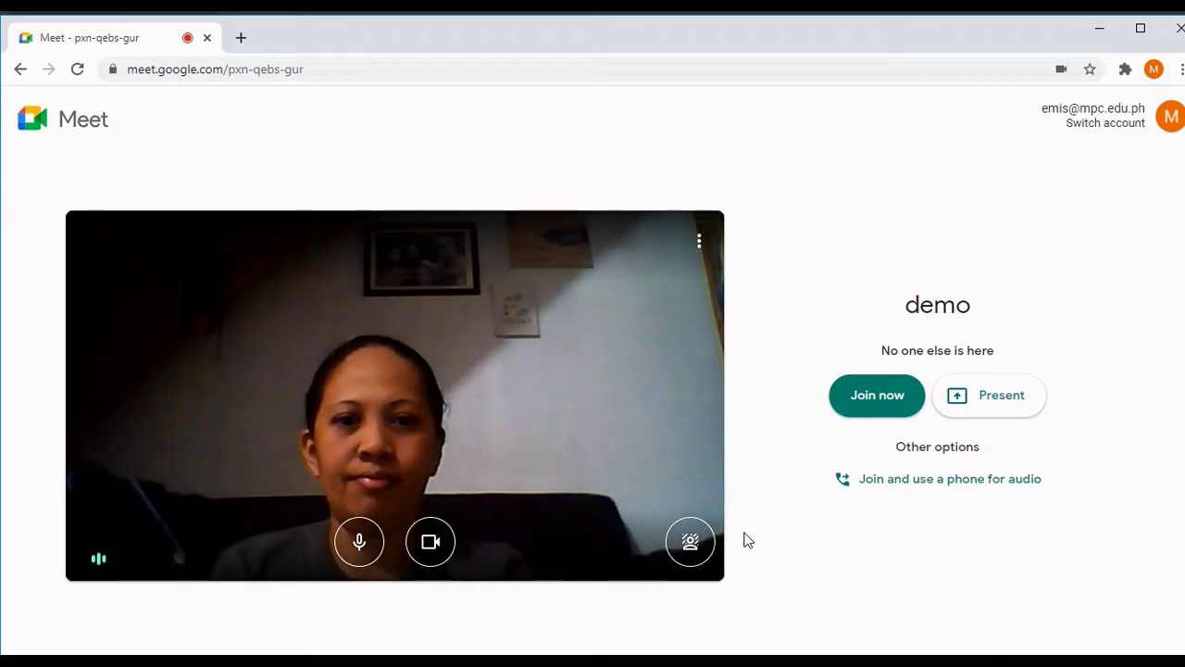
click(691, 543)
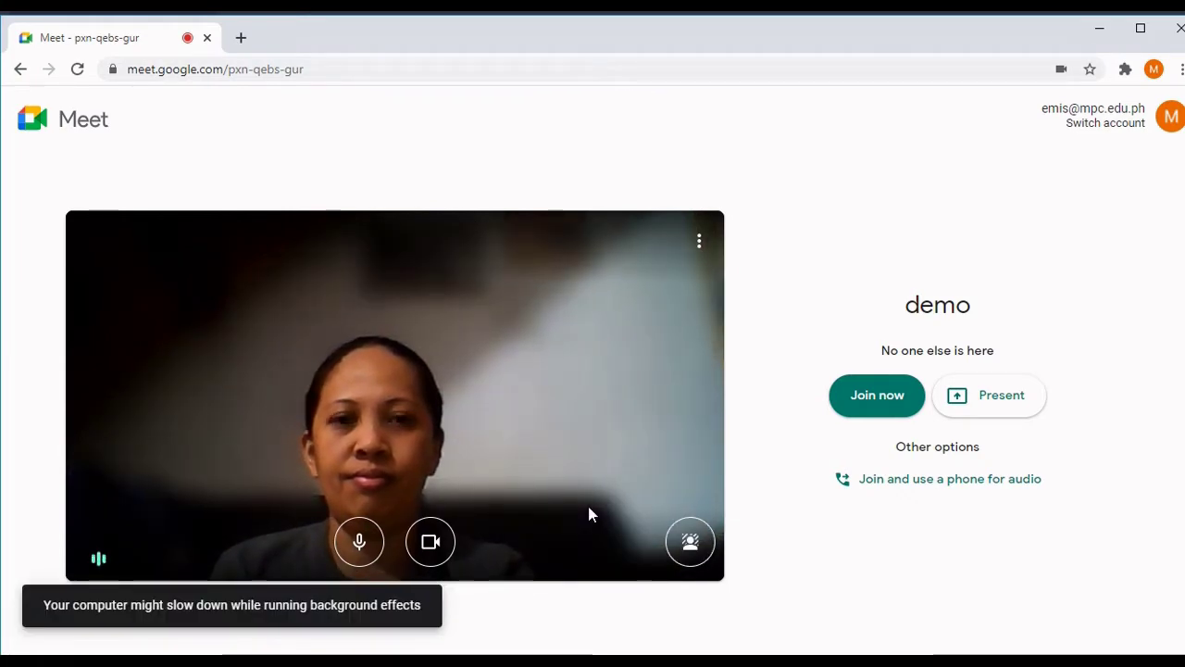
click(368, 554)
click(435, 560)
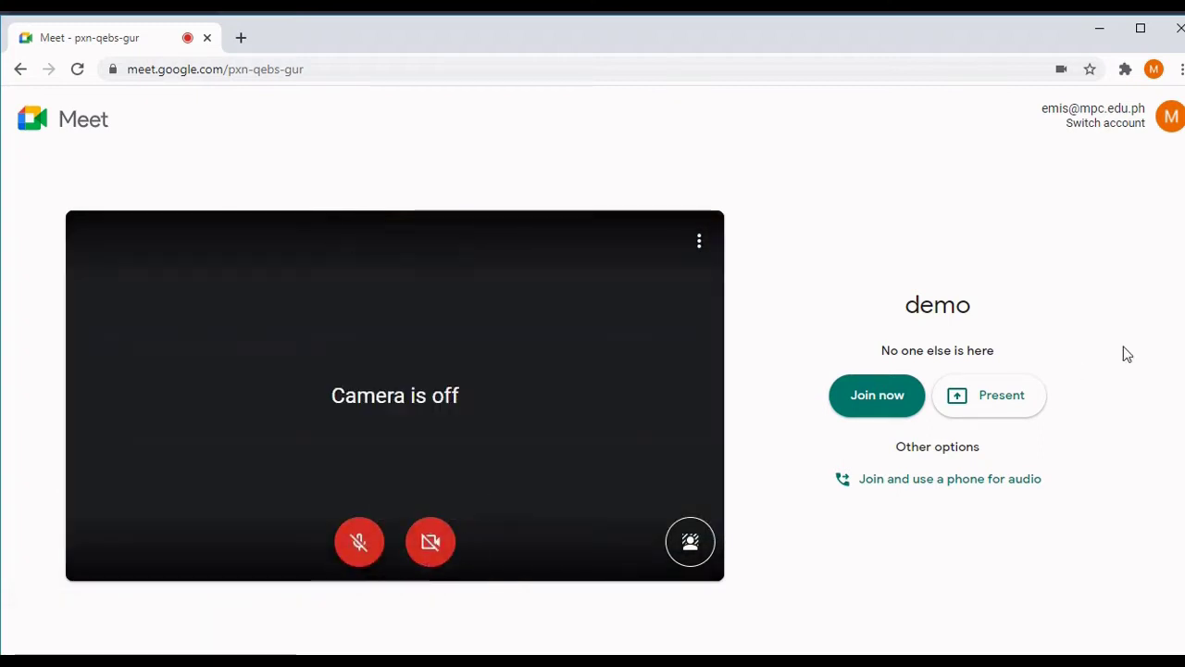
click(900, 404)
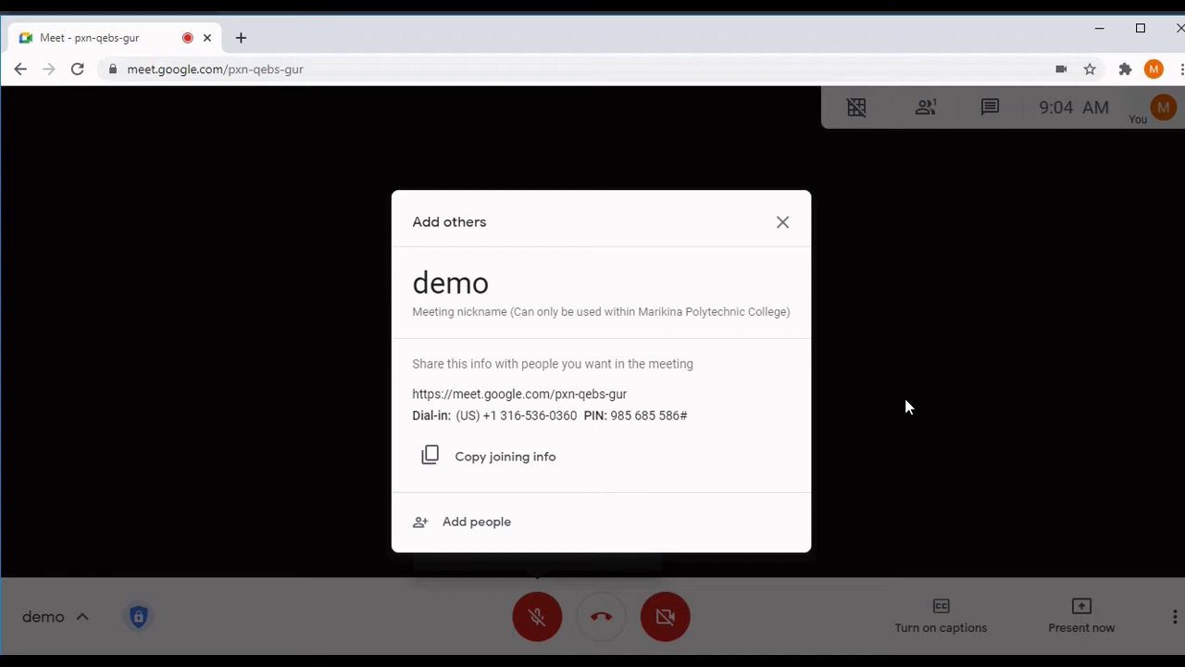
click(783, 224)
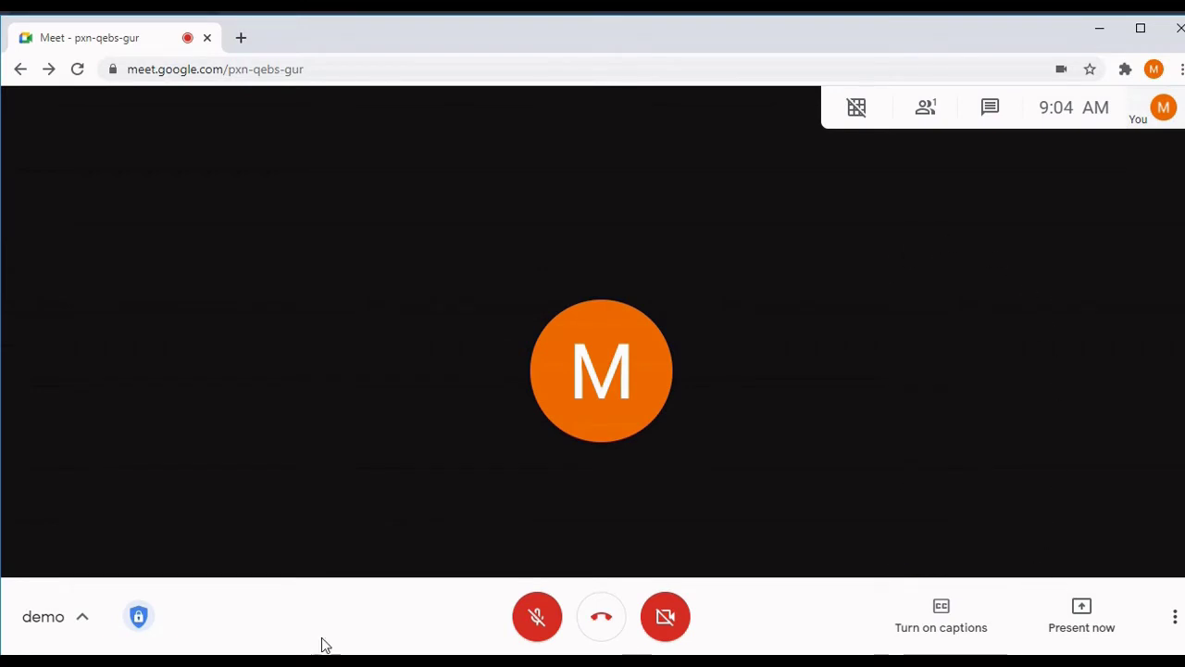
In the meeting safety controls, switch Quick access, Share their screen and Send chat messages each off and back on
click(138, 620)
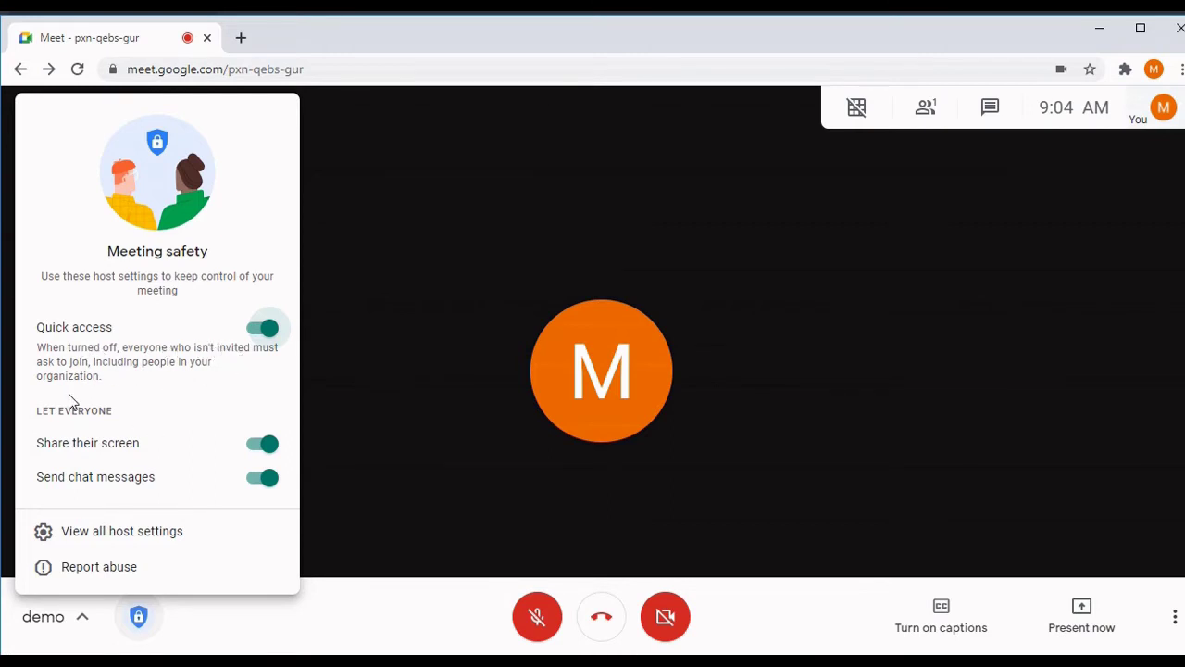
click(242, 333)
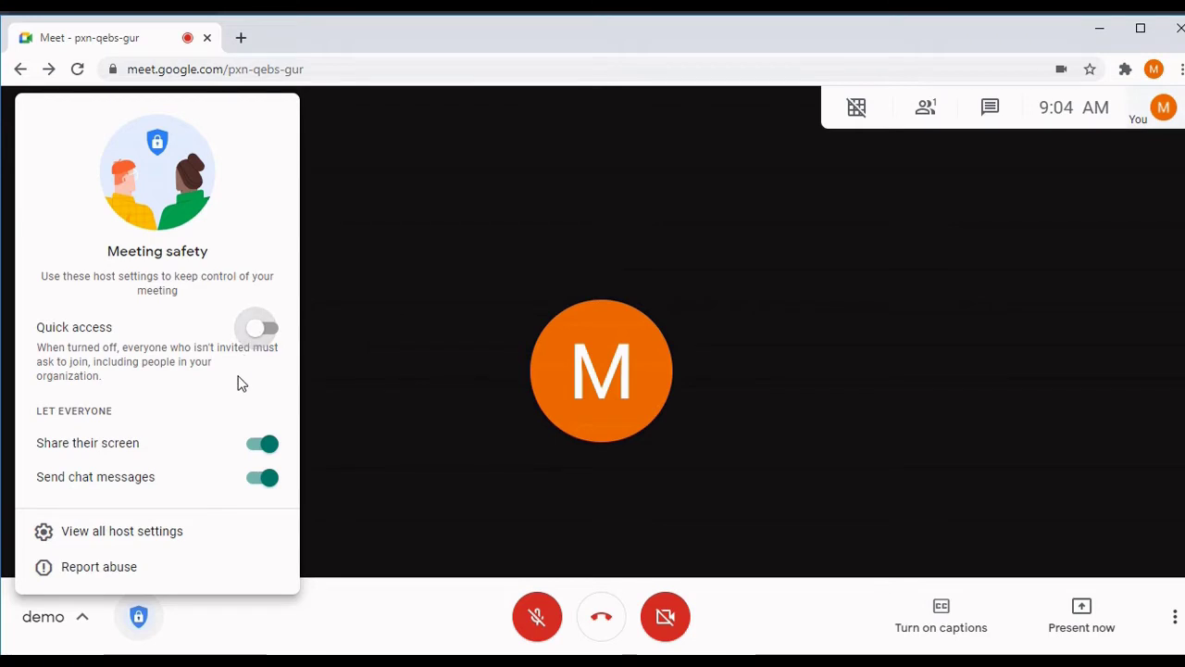
click(268, 332)
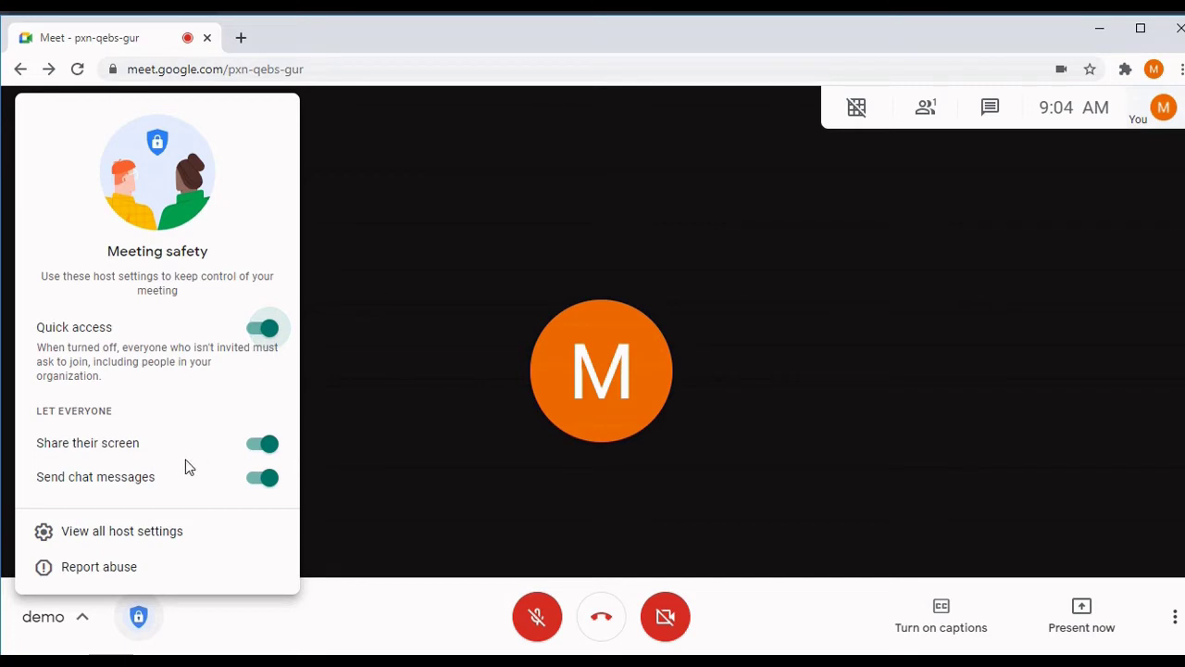
click(247, 454)
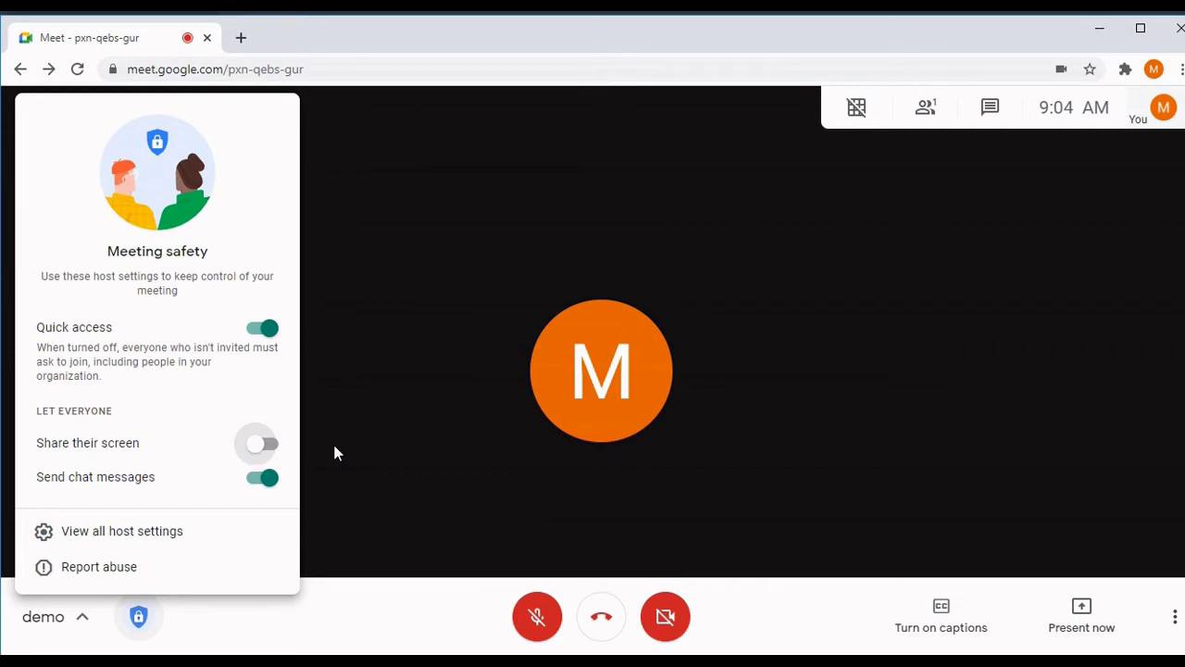
click(270, 448)
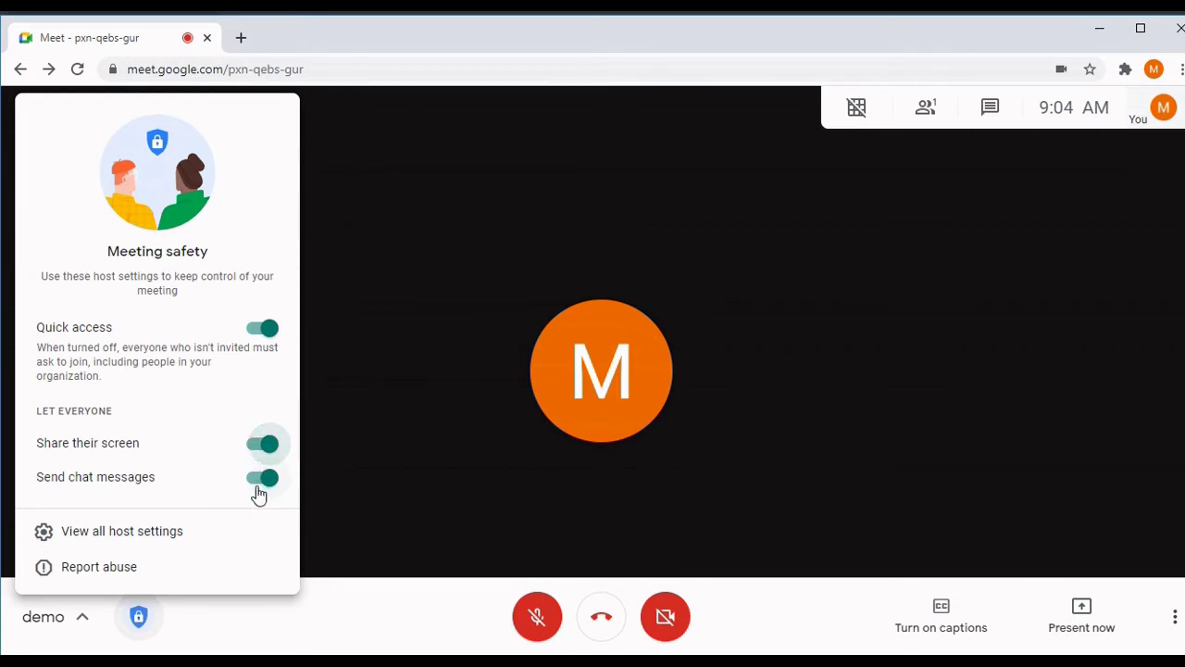
click(259, 485)
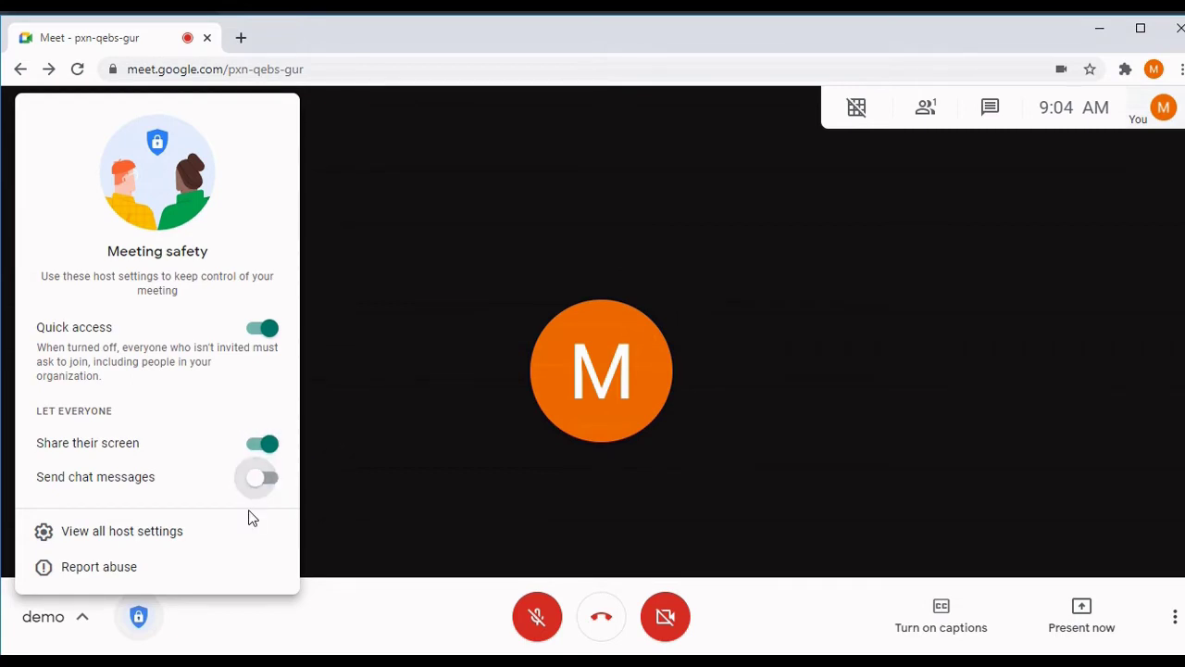
click(265, 492)
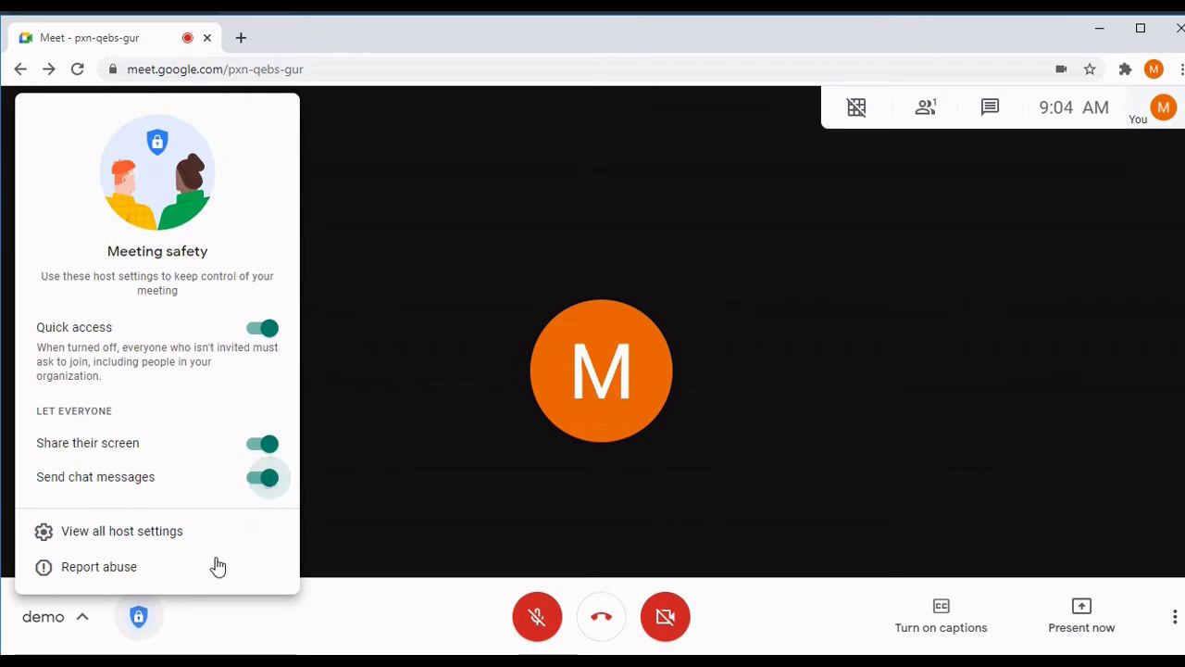
Review the full host settings along with the audio and video settings, and close the settings
click(142, 549)
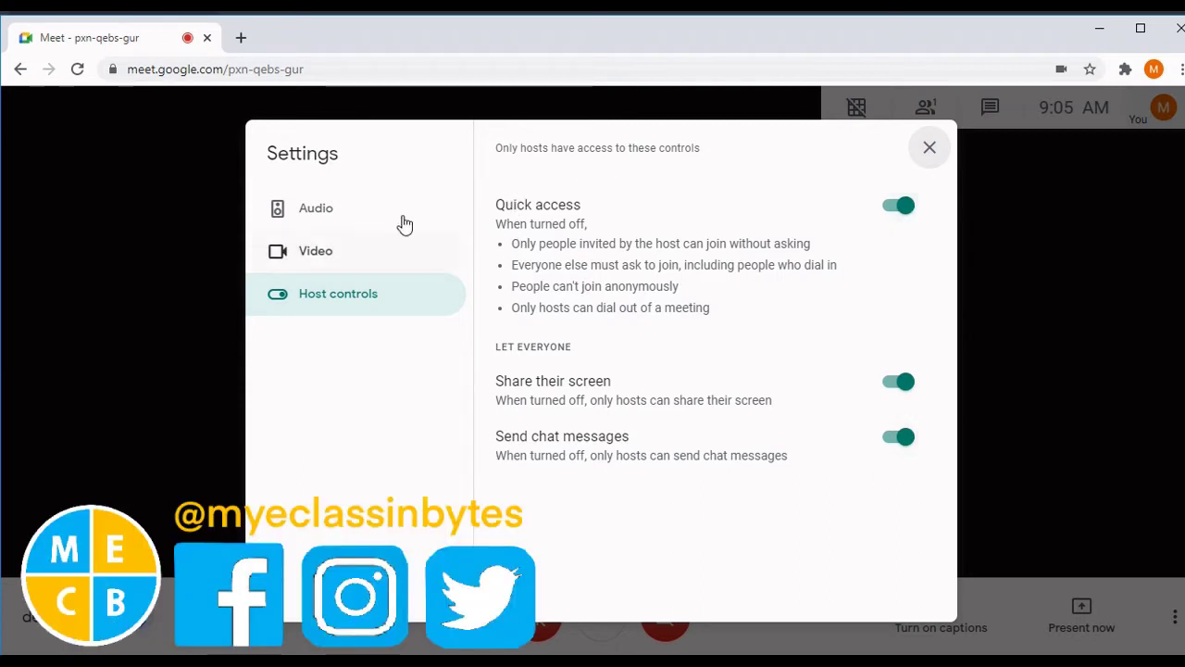
click(353, 212)
click(352, 251)
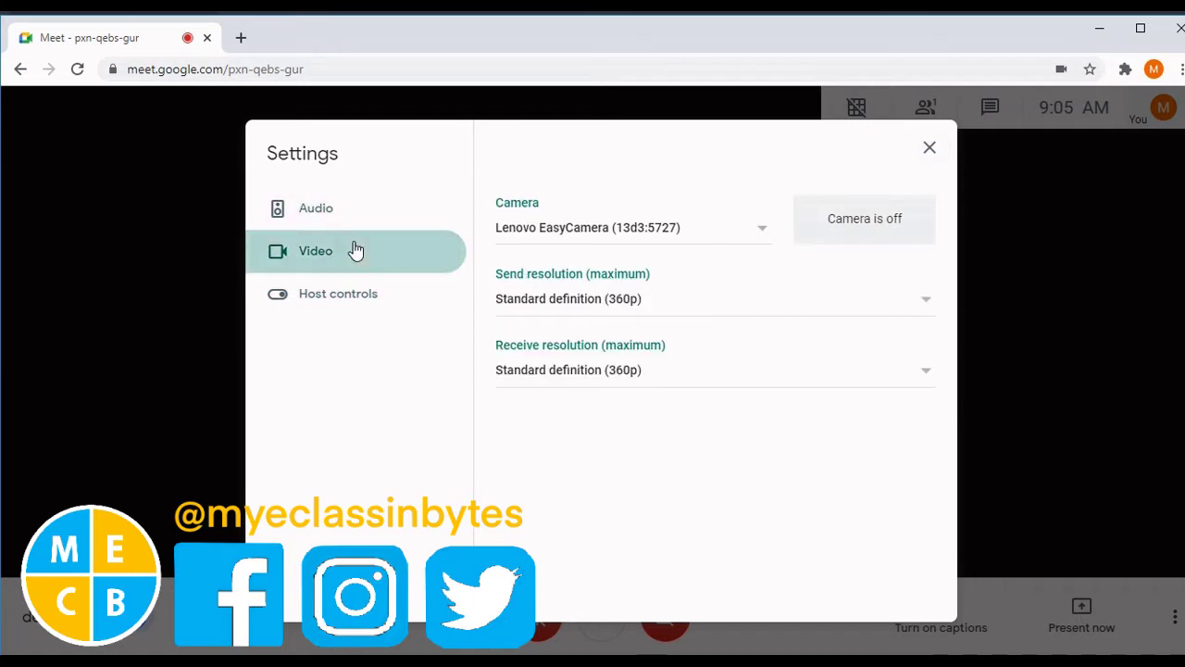
click(356, 296)
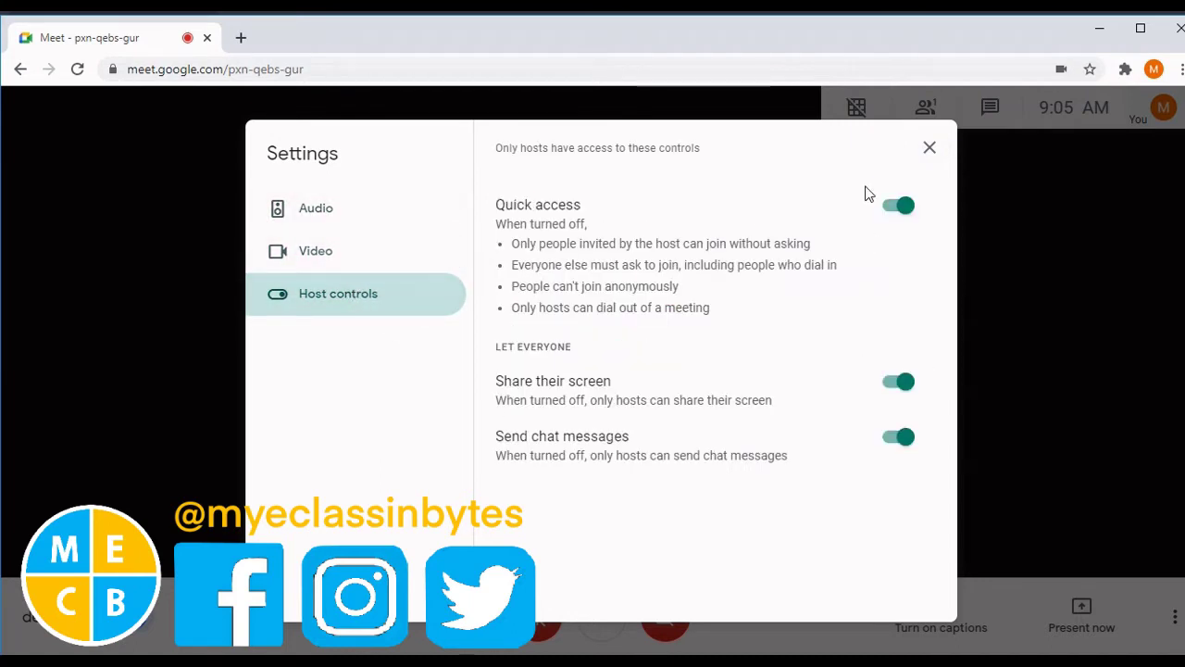
click(927, 149)
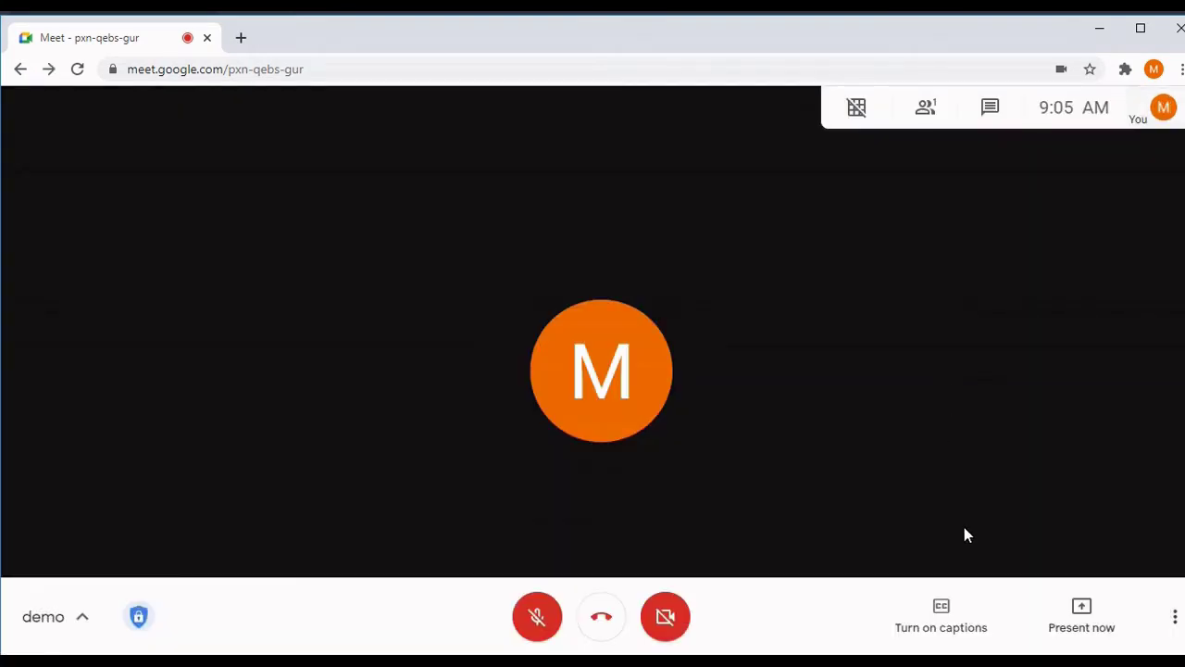
Set the Tiled layout's maximum number of tiles to 49 and turn on the grid view
click(1174, 618)
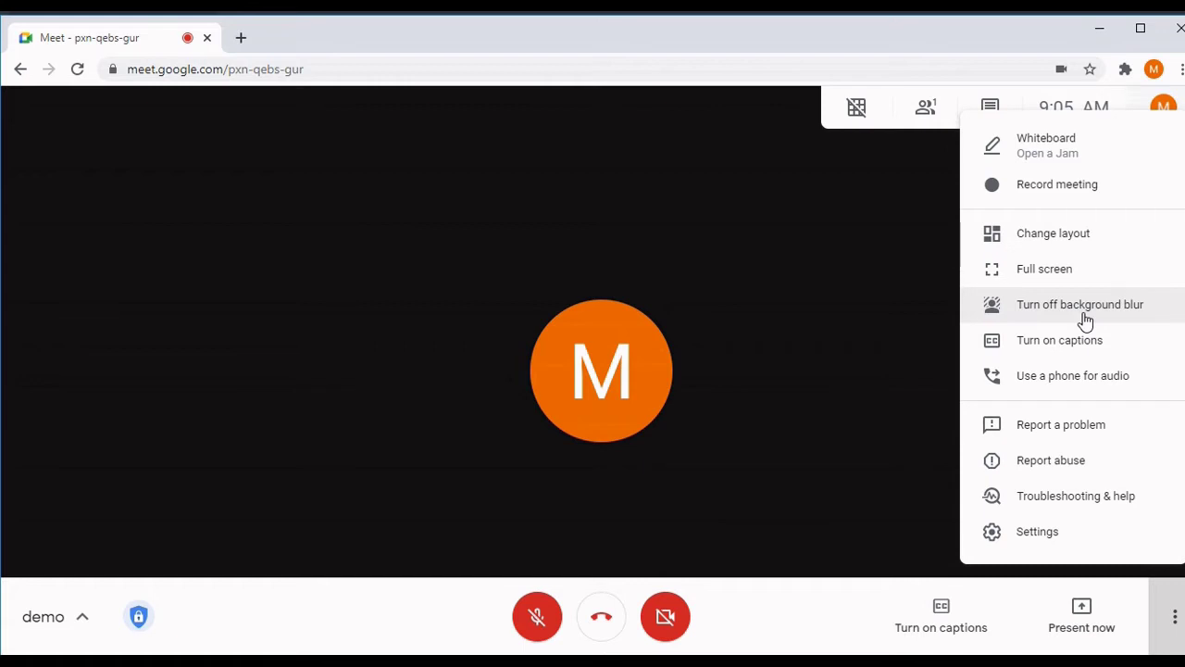
click(1038, 246)
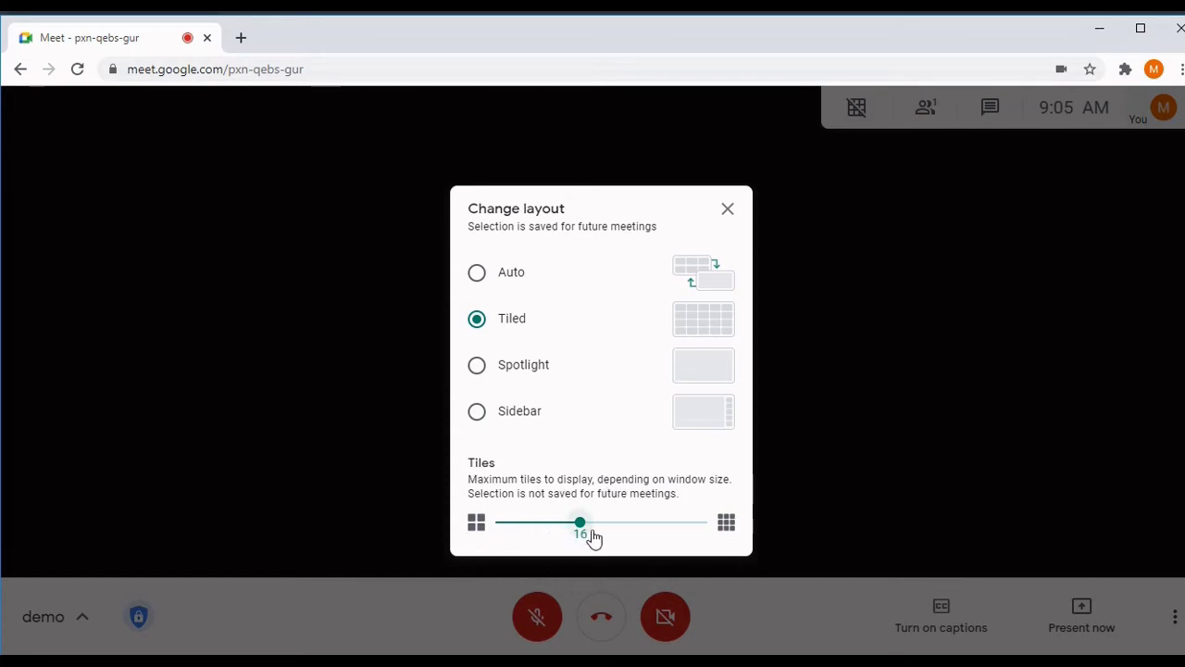
click(625, 533)
click(664, 530)
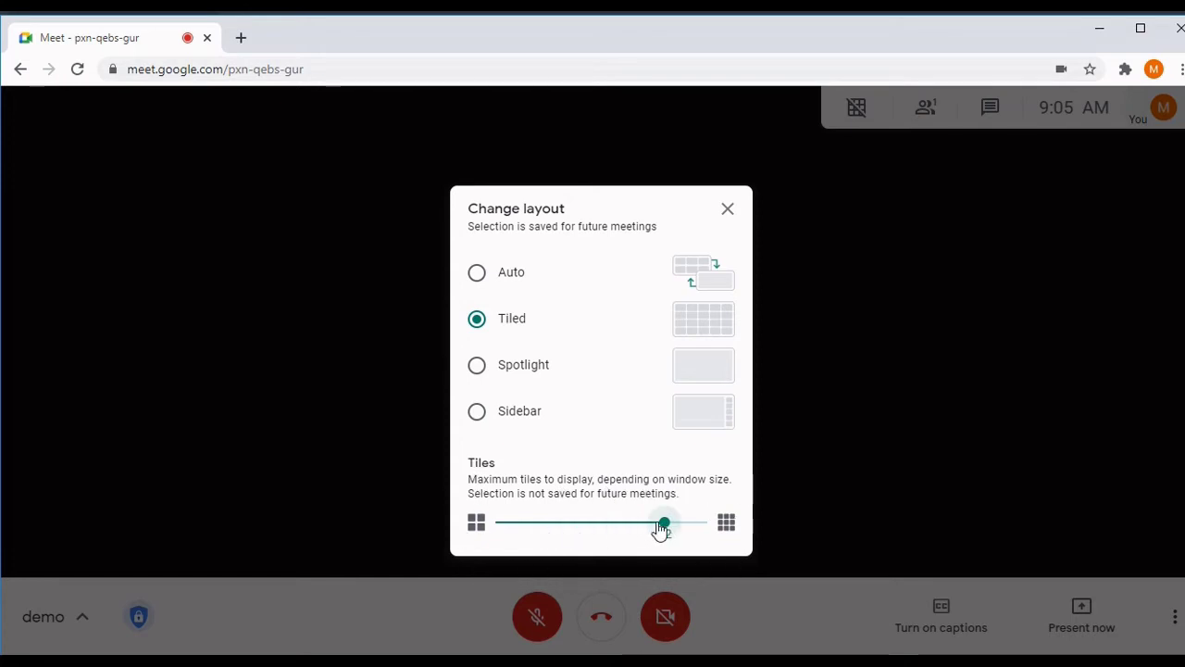
click(707, 529)
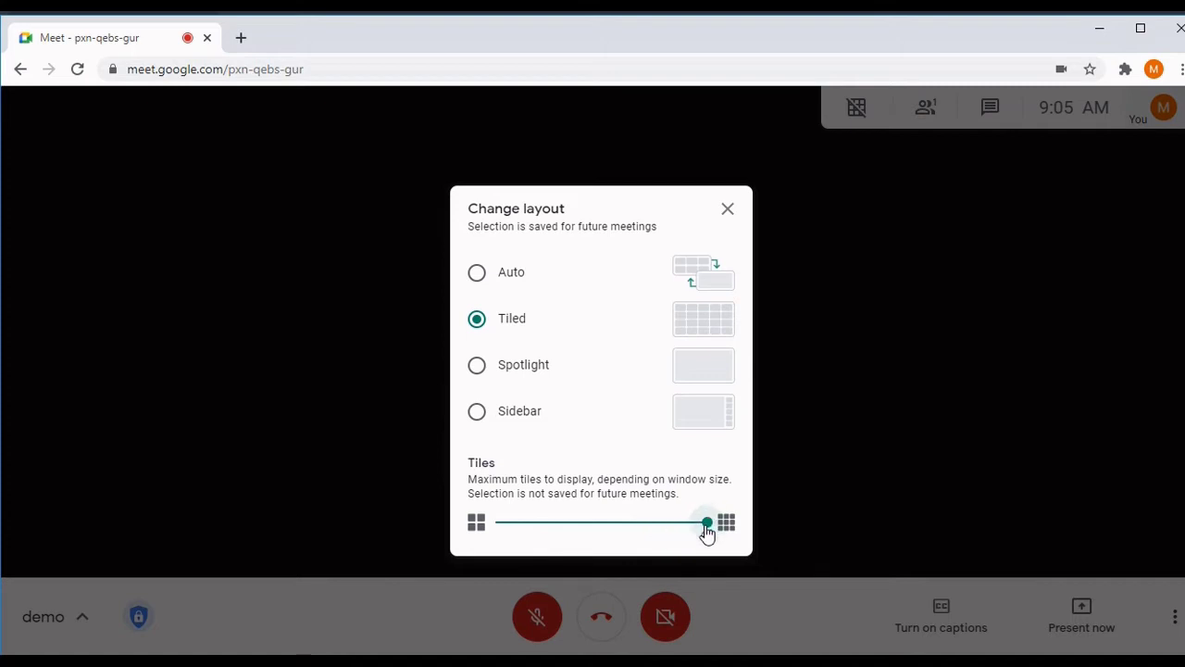
mouse_move(705, 530)
mouse_down()
mouse_move(499, 536)
mouse_move(522, 542)
mouse_move(489, 537)
mouse_move(479, 559)
mouse_move(709, 531)
mouse_move(717, 548)
mouse_up()
click(729, 211)
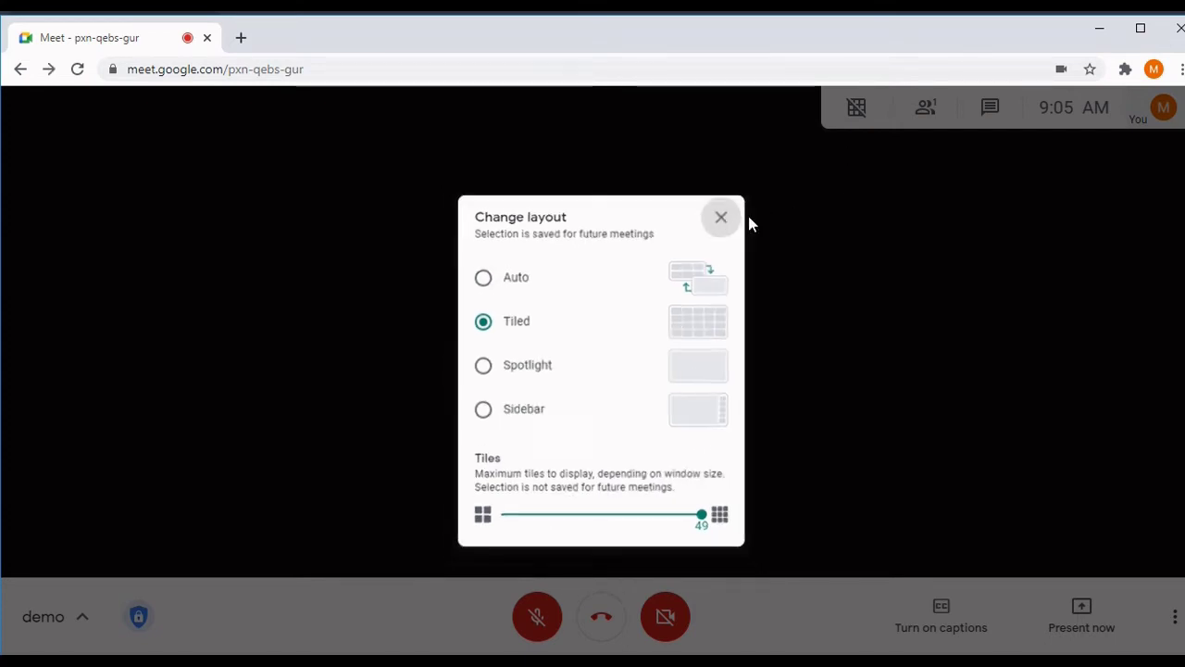
mouse_move(861, 119)
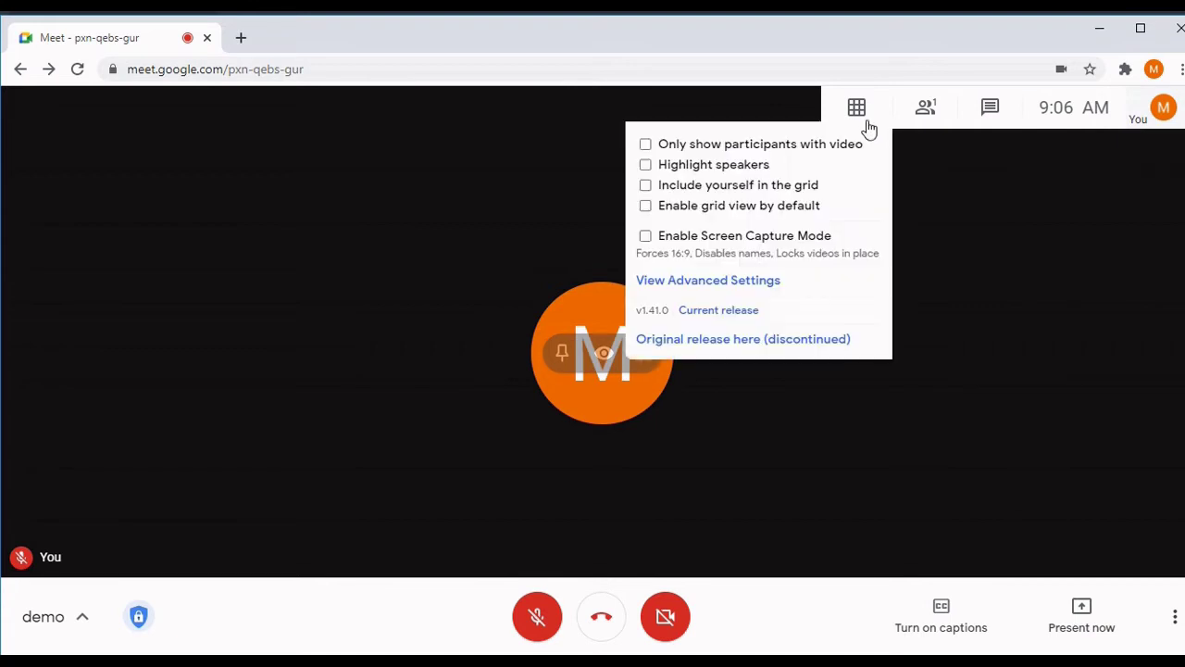
Start a new Jamboard whiteboard for the meeting
click(1172, 617)
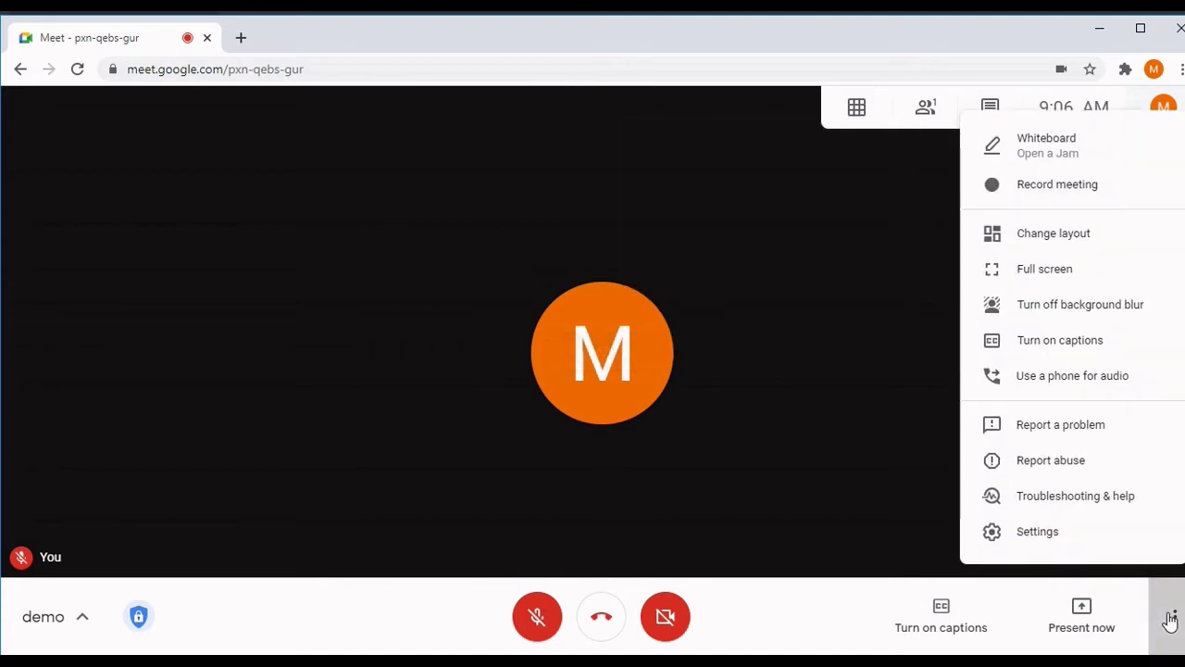
click(1069, 150)
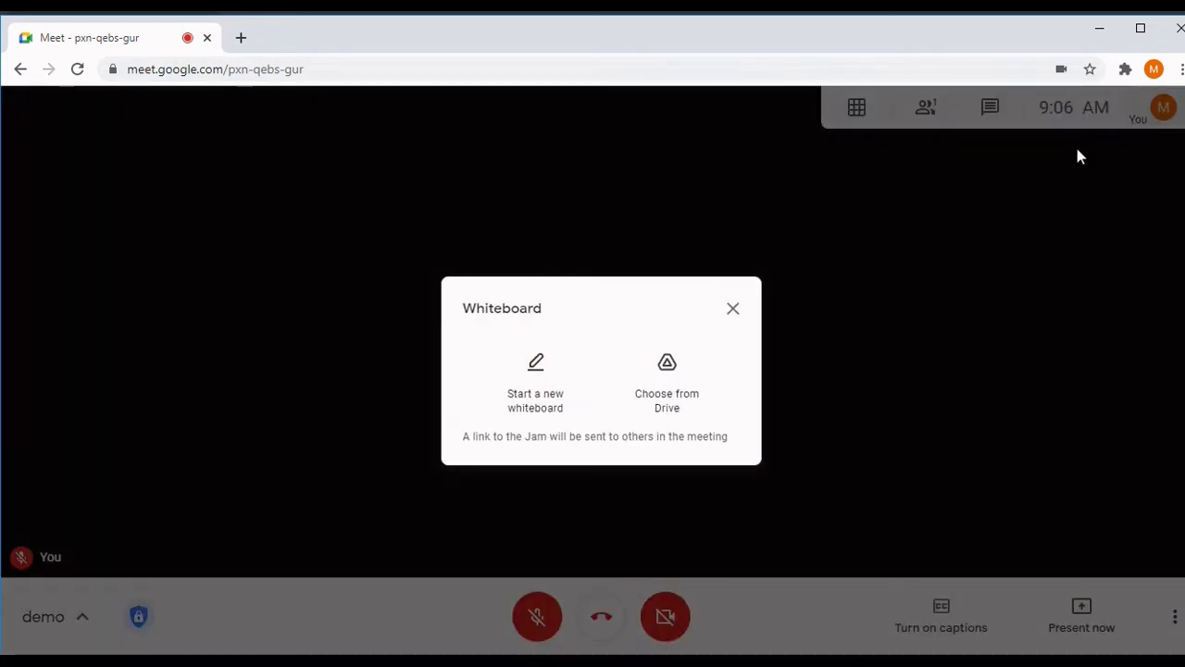
click(550, 379)
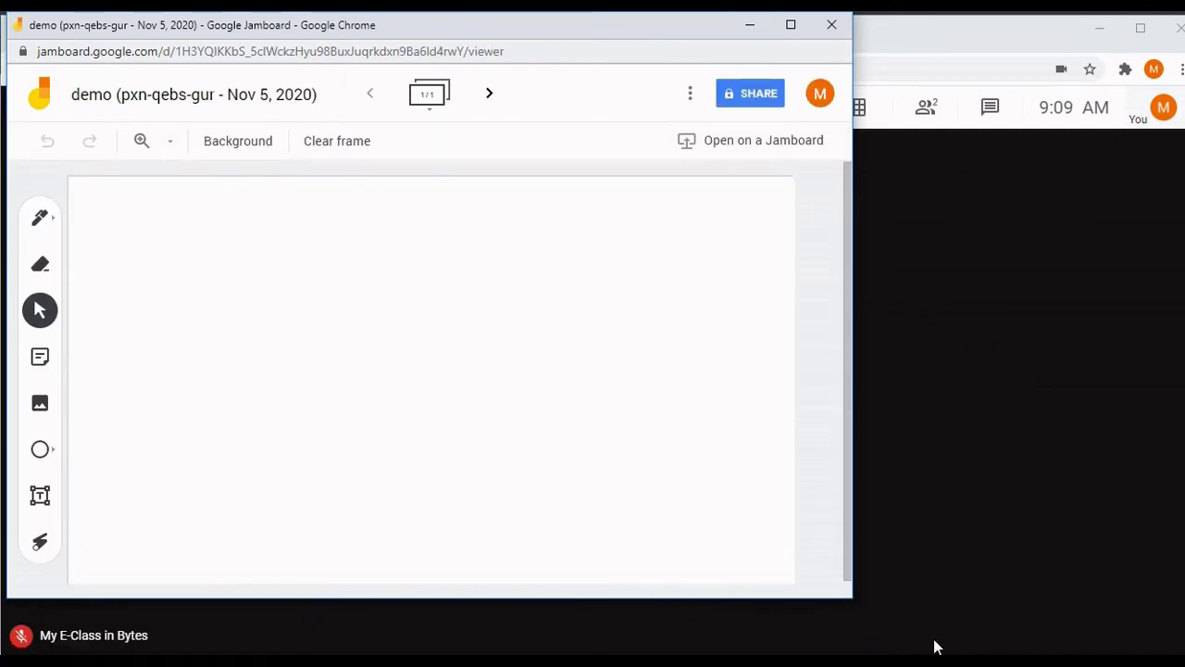
Present the Chrome tab with the demo Jamboard to the meeting, with audio shared
click(1089, 615)
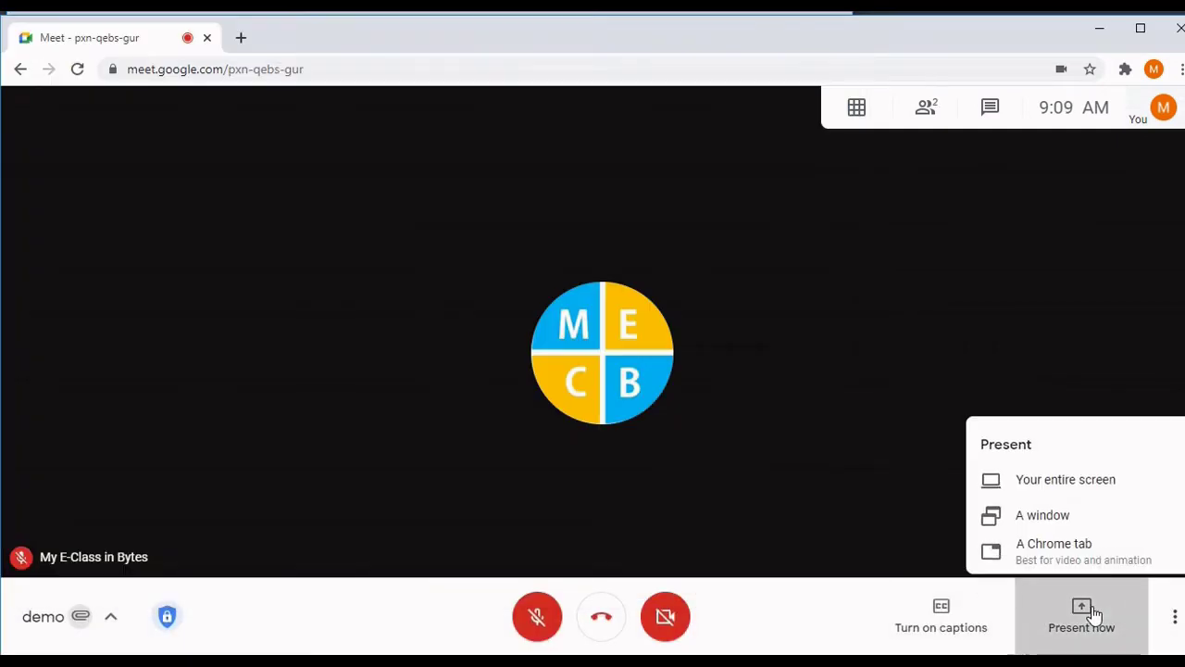
click(1057, 524)
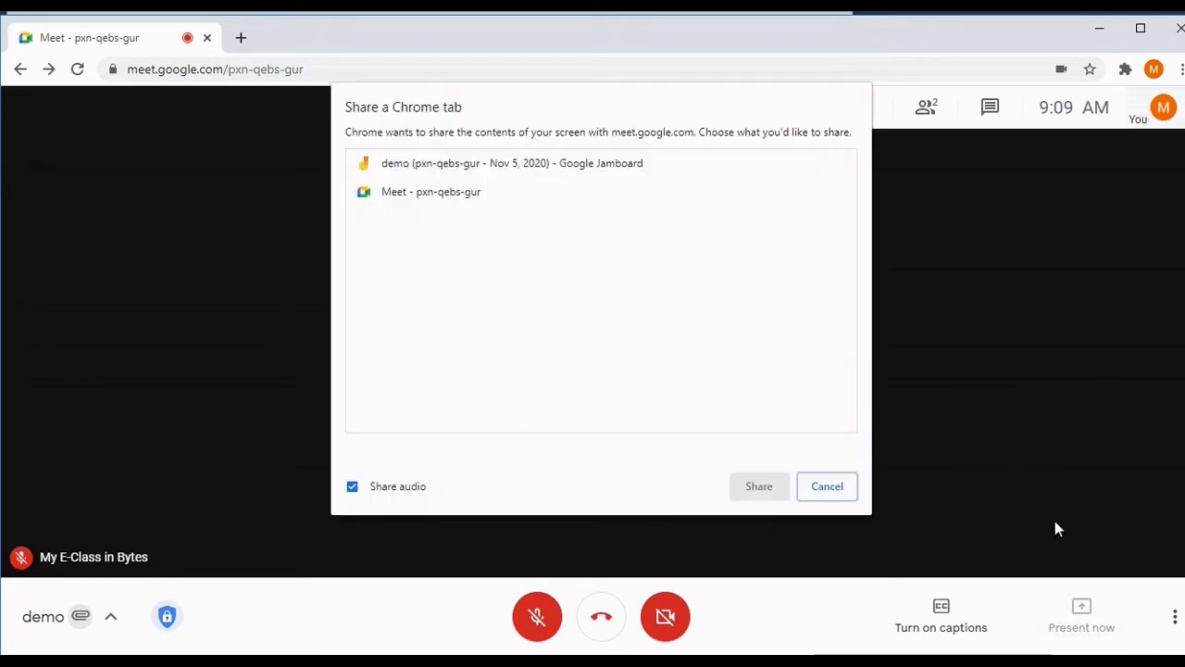
click(615, 161)
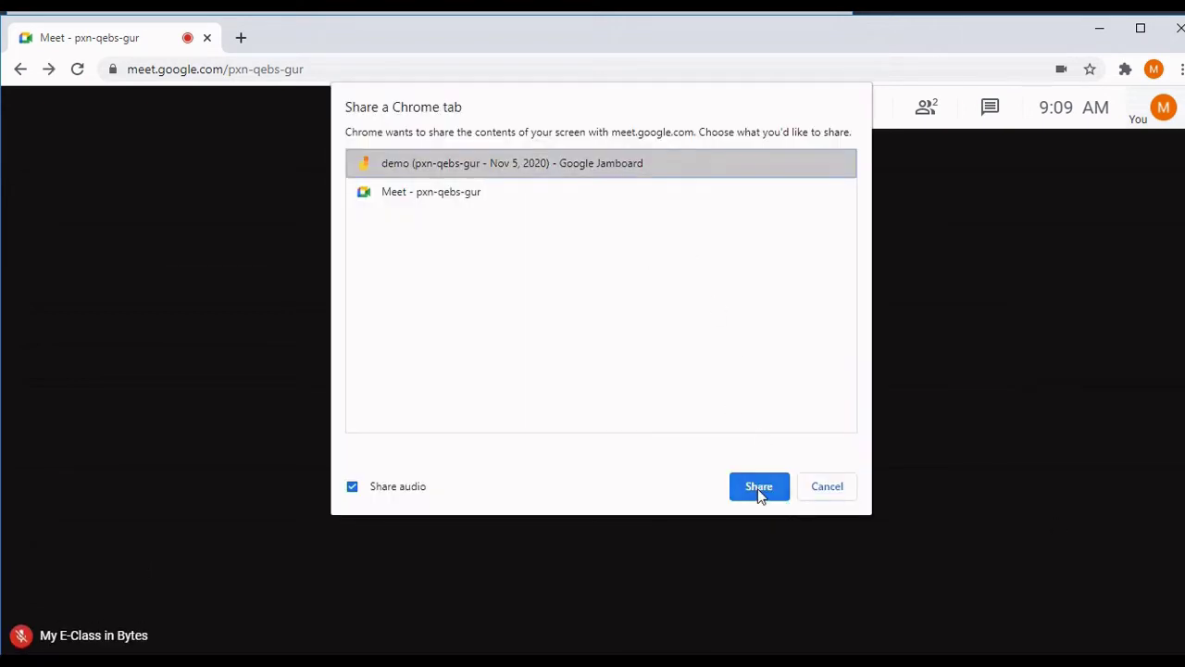
click(760, 488)
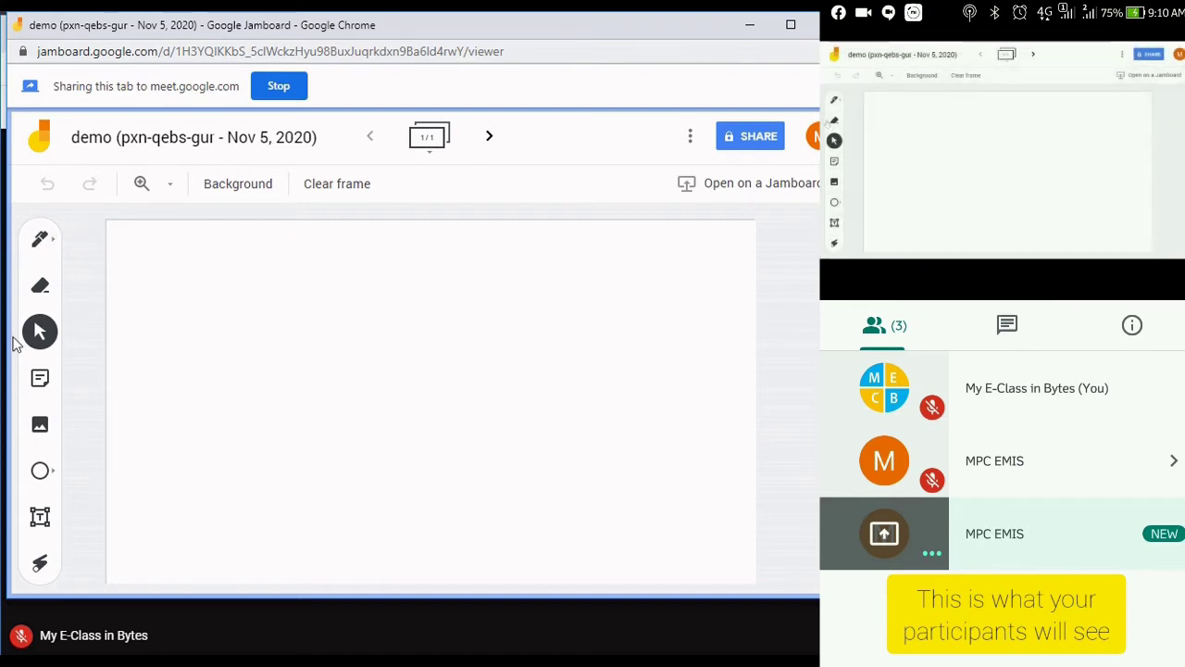
Handwrite "hello" across the upper part of the whiteboard with the pen and draw a small heart after the word
click(40, 239)
mouse_move(149, 313)
mouse_down()
mouse_move(191, 328)
mouse_move(272, 281)
mouse_move(212, 286)
mouse_move(192, 356)
mouse_move(318, 392)
mouse_move(298, 391)
mouse_move(362, 364)
mouse_move(383, 299)
mouse_move(384, 384)
mouse_move(428, 348)
mouse_move(447, 299)
mouse_move(439, 312)
mouse_move(484, 346)
mouse_move(482, 374)
mouse_move(487, 318)
mouse_move(516, 370)
mouse_move(529, 348)
mouse_up()
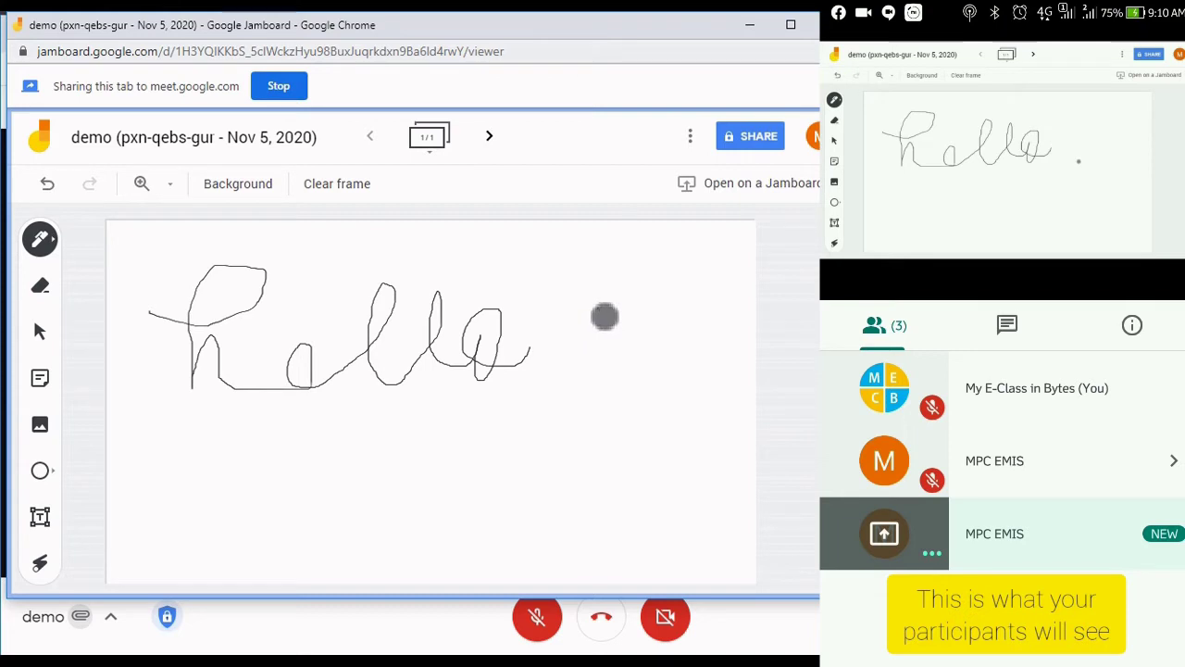
mouse_move(603, 317)
mouse_down()
mouse_move(580, 339)
mouse_move(605, 357)
mouse_up()
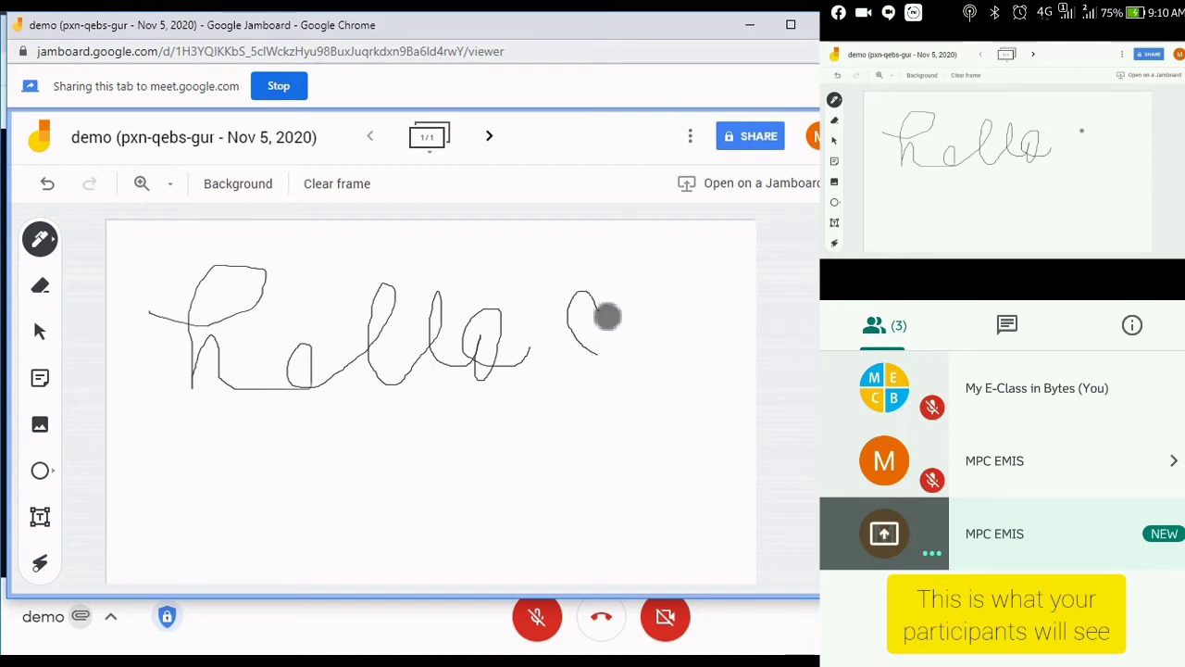
drag(600, 309, 607, 358)
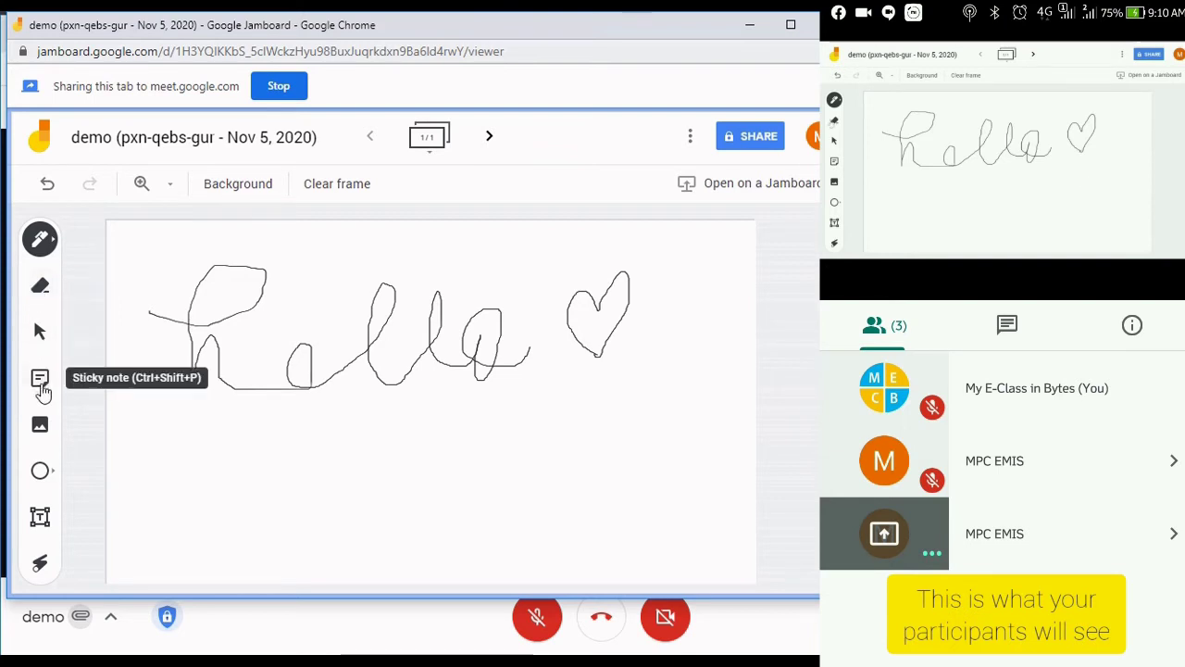
Add a yellow sticky note reading "hello class" to the whiteboard
click(42, 387)
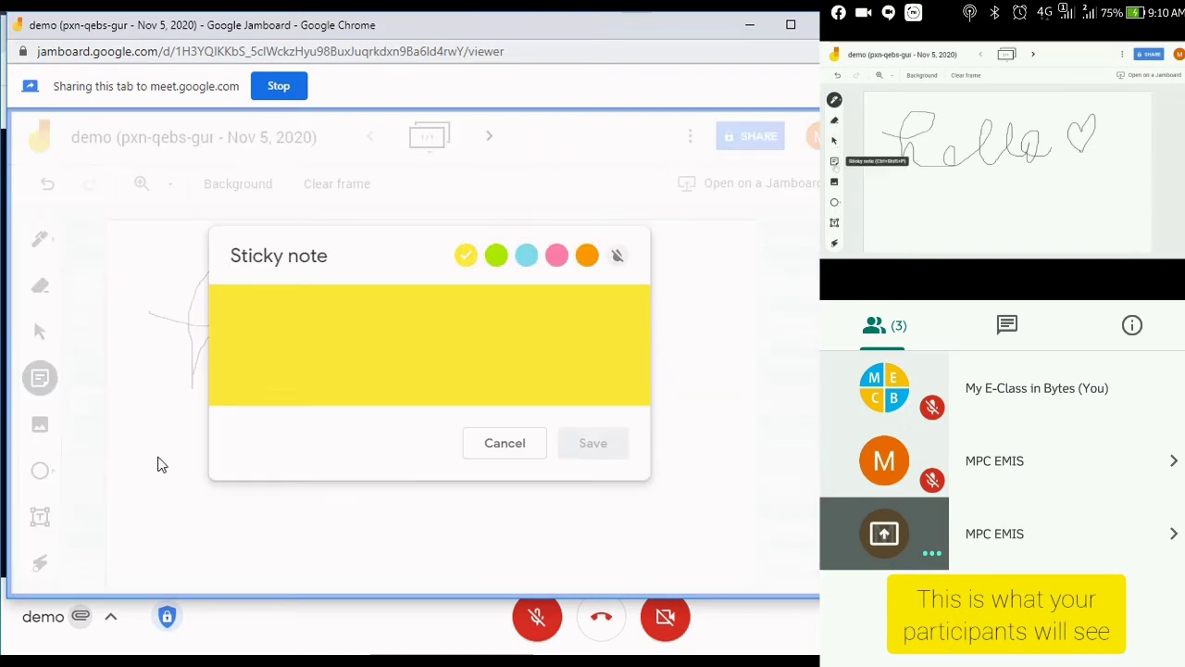
text(hello class)
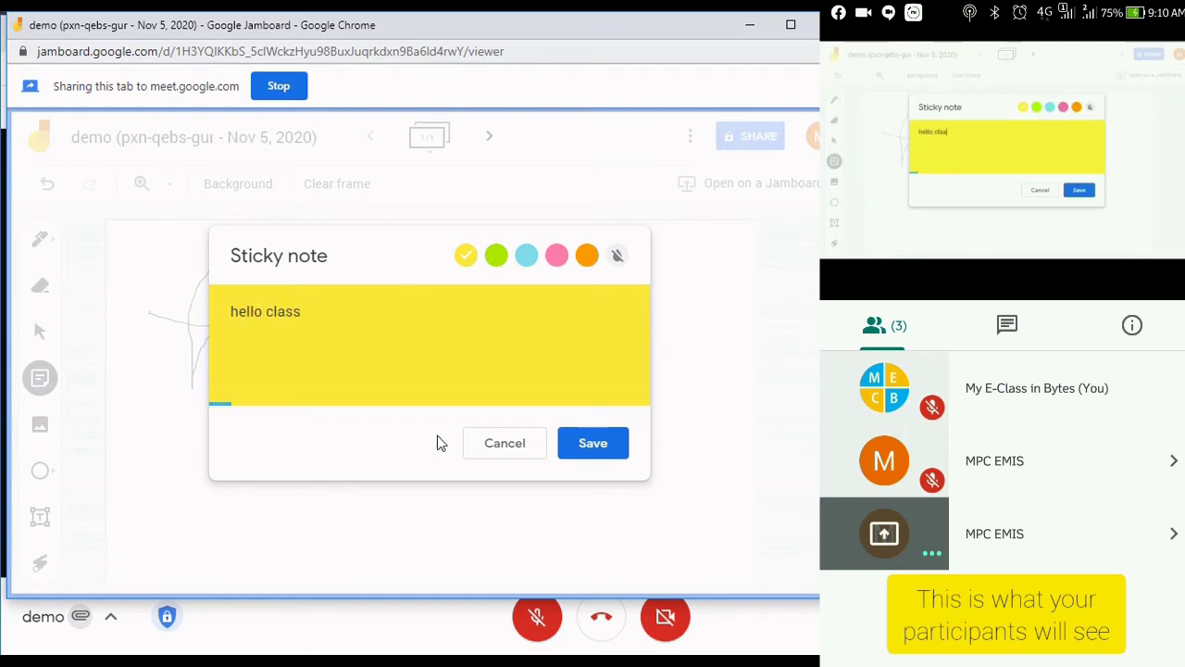
click(590, 454)
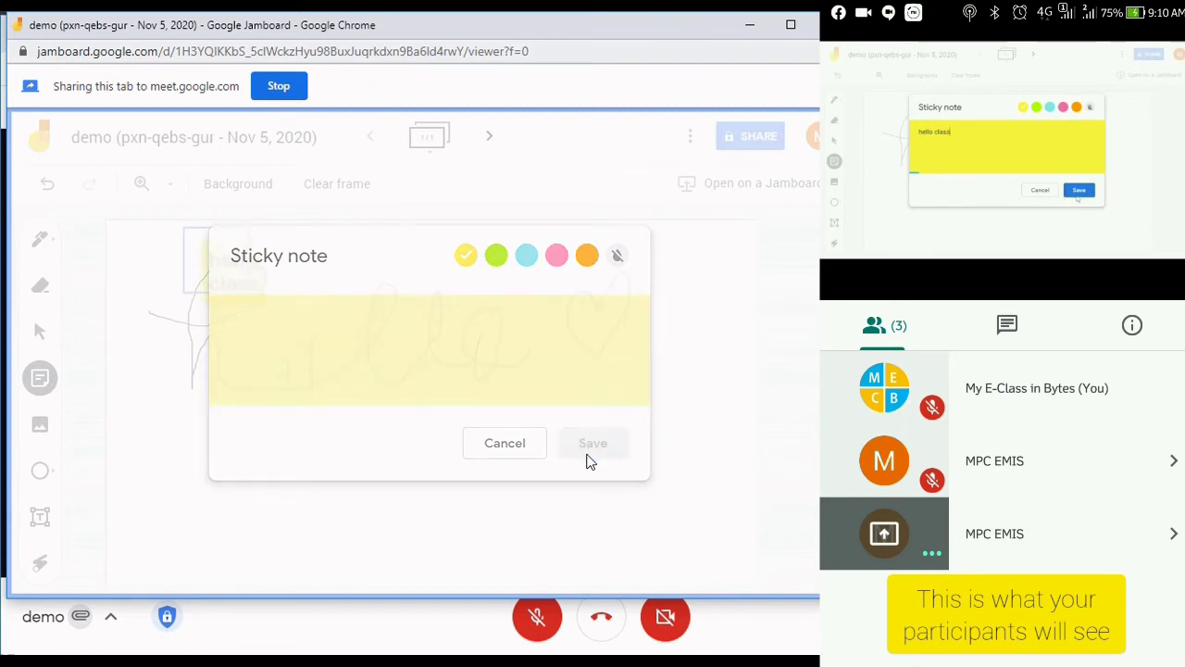
Dismiss the empty sticky note and move the "hello class" note to the right of the handwriting, below the heart
click(510, 451)
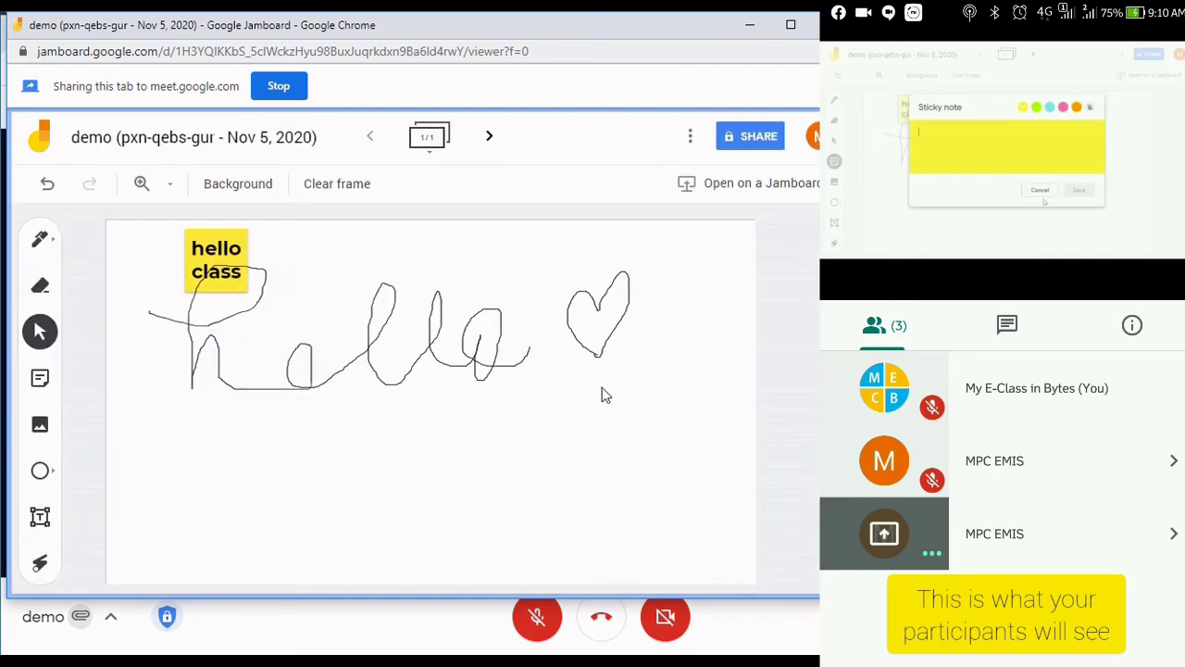
click(212, 239)
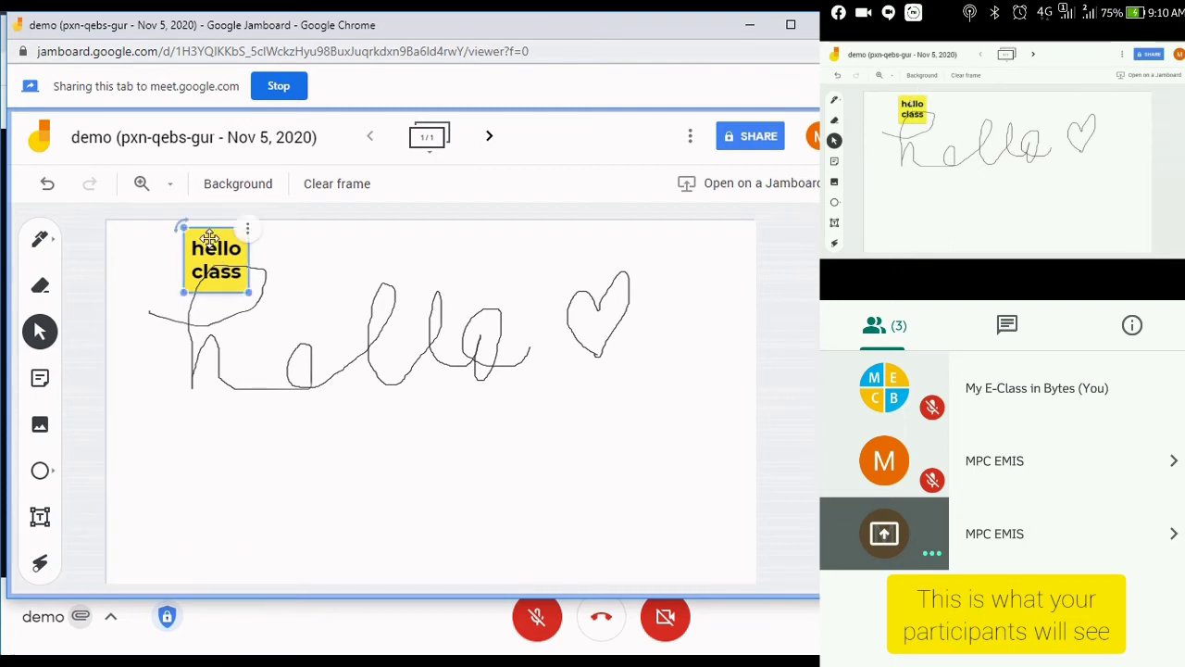
mouse_move(211, 239)
mouse_down()
mouse_move(211, 270)
mouse_move(640, 334)
mouse_move(687, 368)
mouse_up()
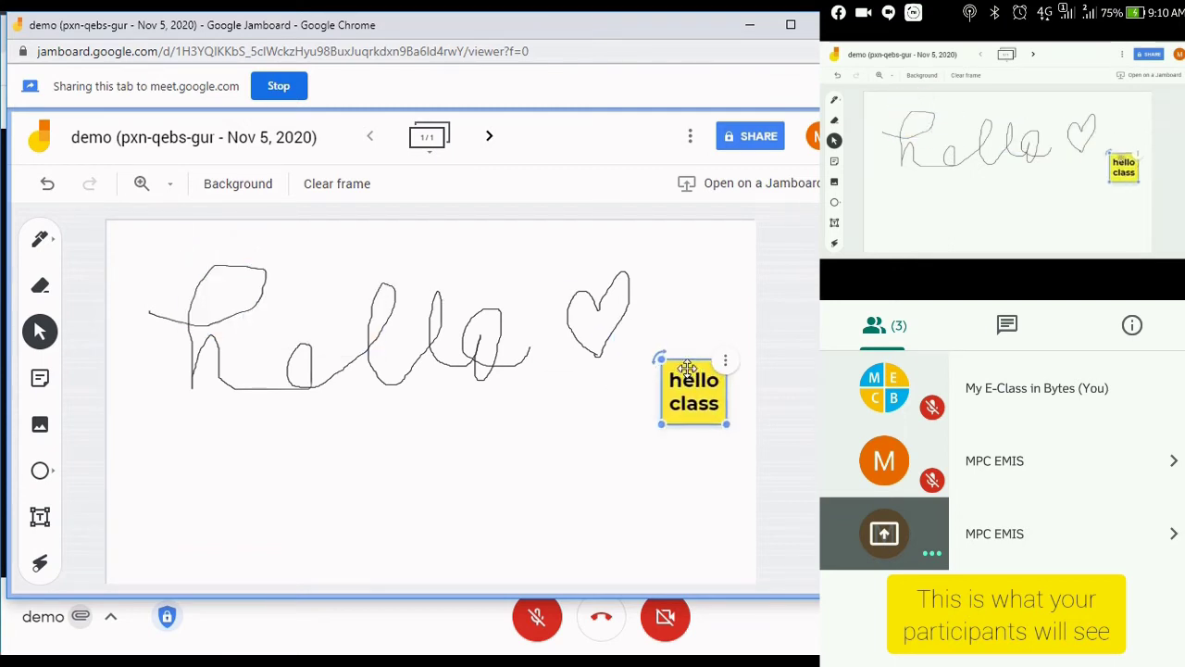
click(642, 498)
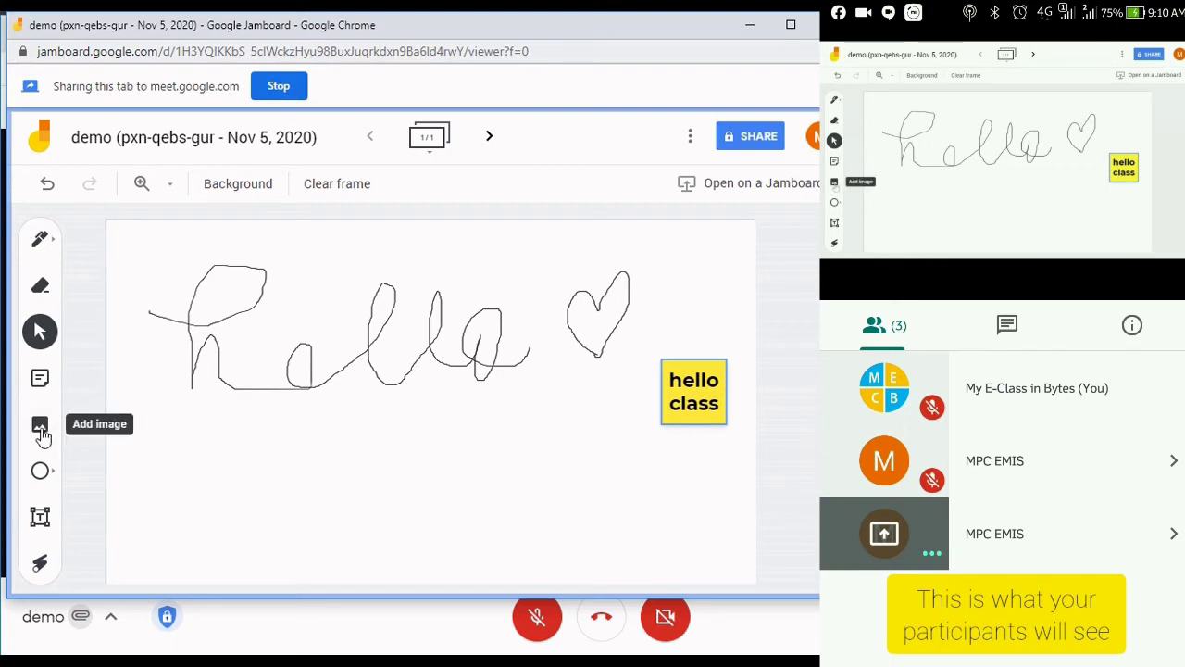
Add a text box reading "Welcome to our lesson" below the handwriting and widen it so the text fits on one line
click(40, 514)
drag(151, 447, 238, 469)
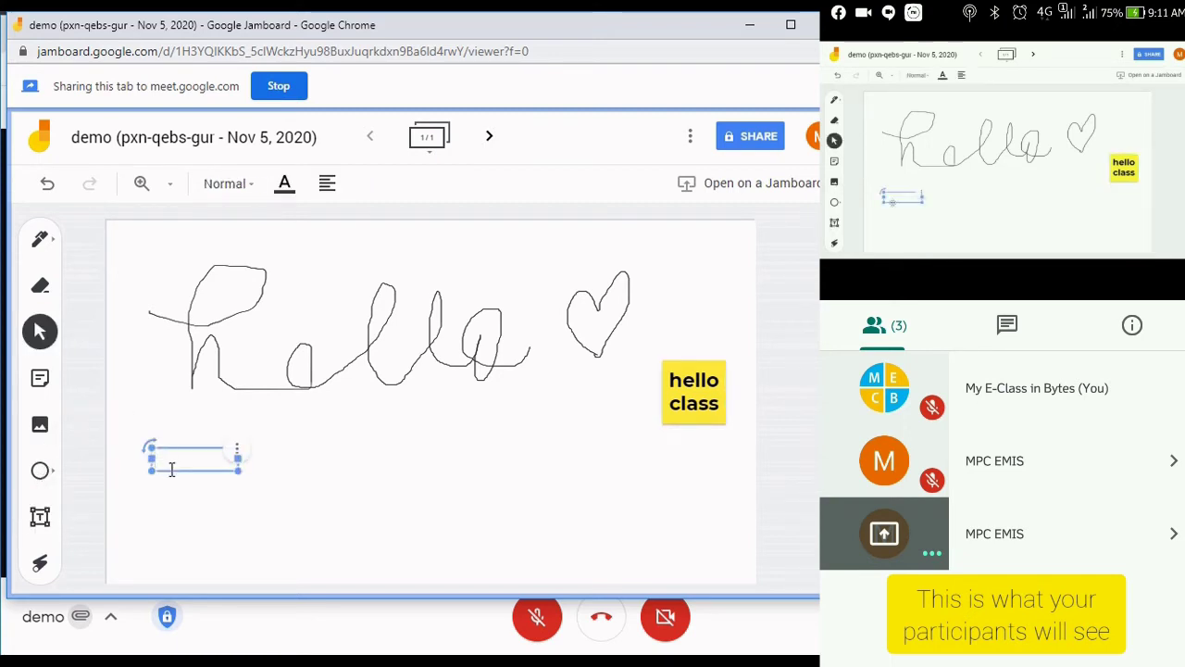
text(Welcome to o)
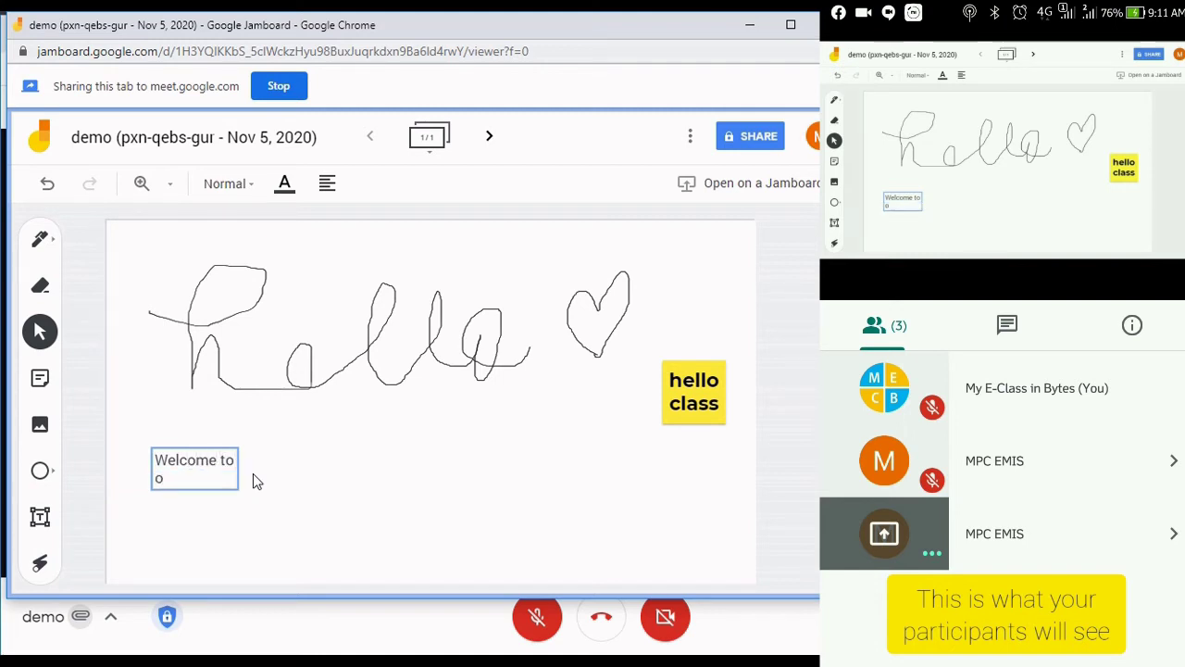
key(BackSpace)
text(our c)
key(BackSpace)
text(lesson)
key(Escape)
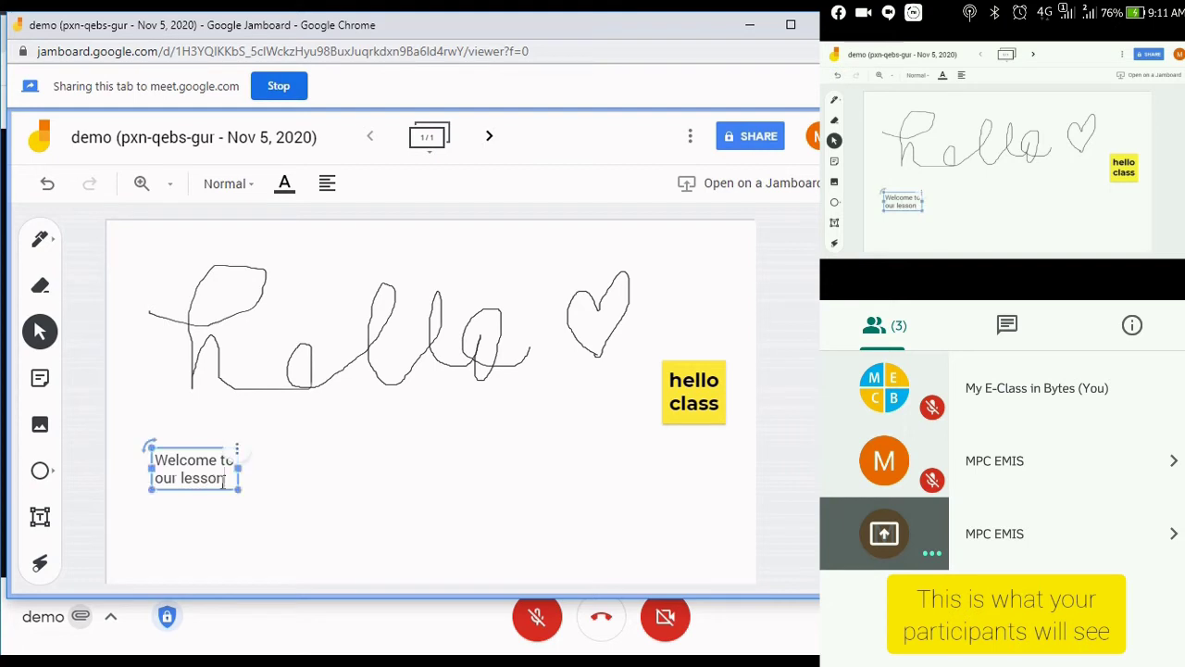
drag(235, 469, 392, 463)
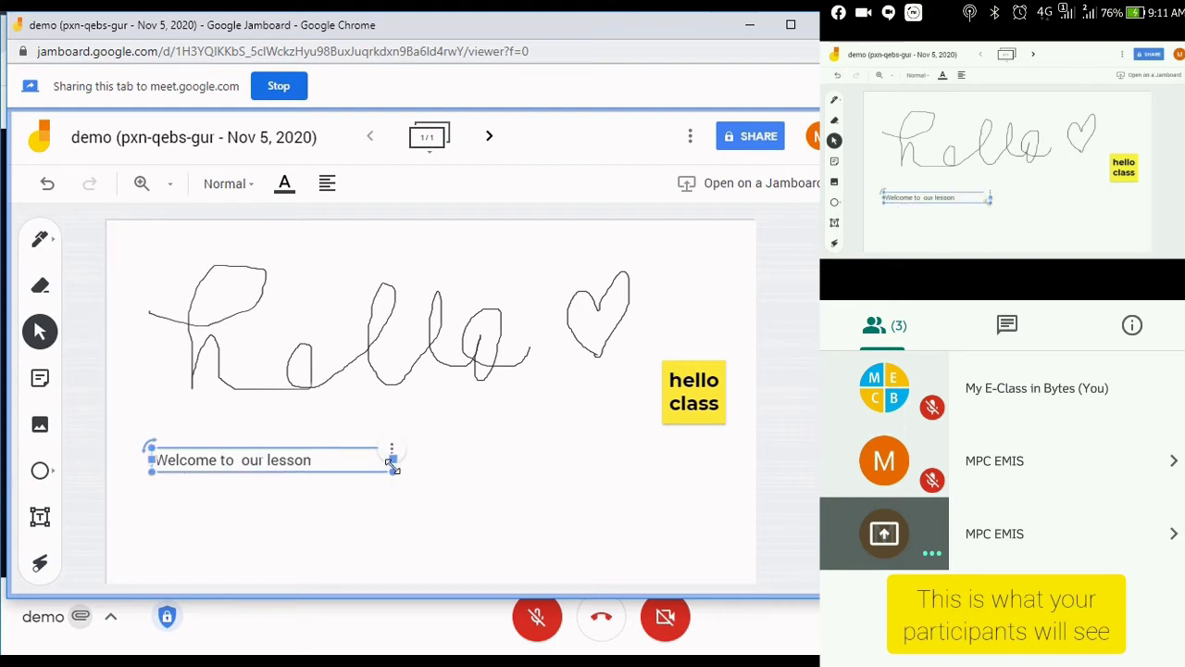
click(374, 482)
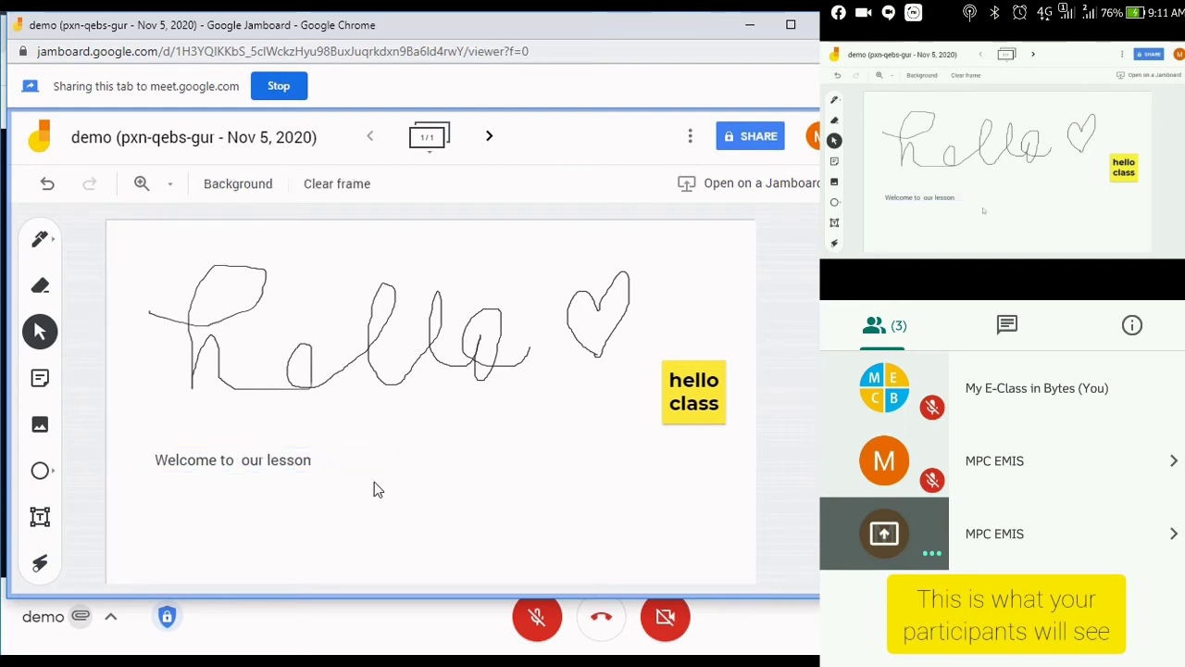
Erase the upper loop of the letter h in the handwritten "hello"
click(40, 284)
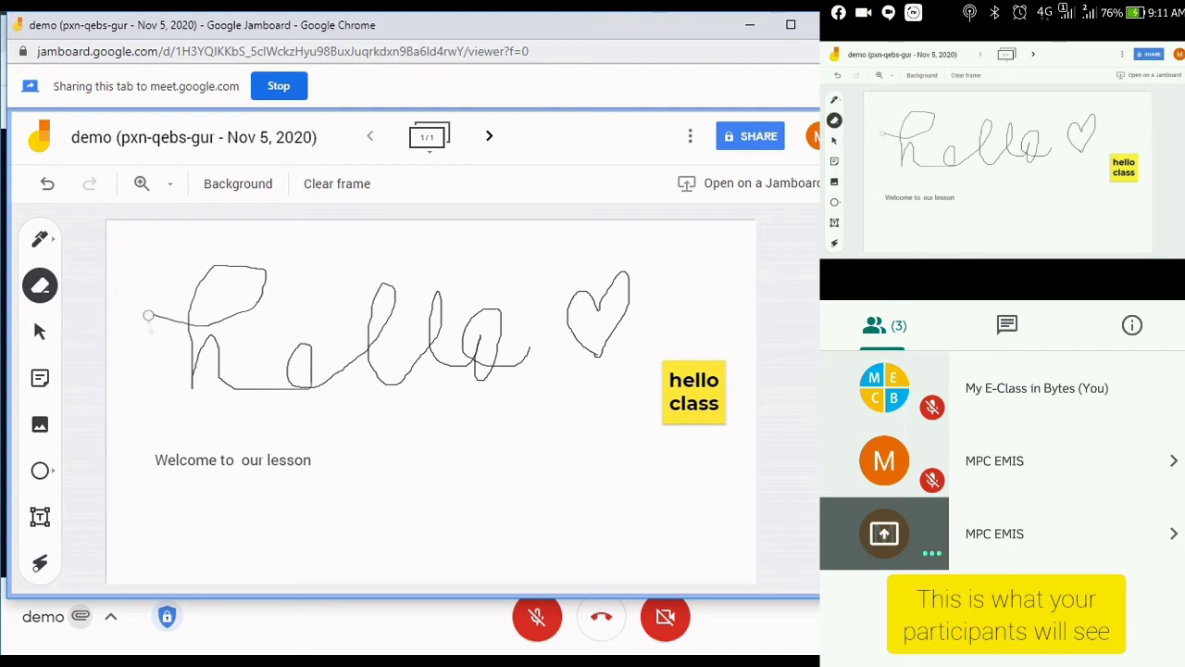
mouse_move(148, 315)
mouse_down()
mouse_move(236, 270)
mouse_move(215, 267)
mouse_up()
mouse_move(255, 264)
mouse_down()
mouse_move(249, 311)
mouse_move(166, 326)
mouse_move(312, 297)
mouse_up()
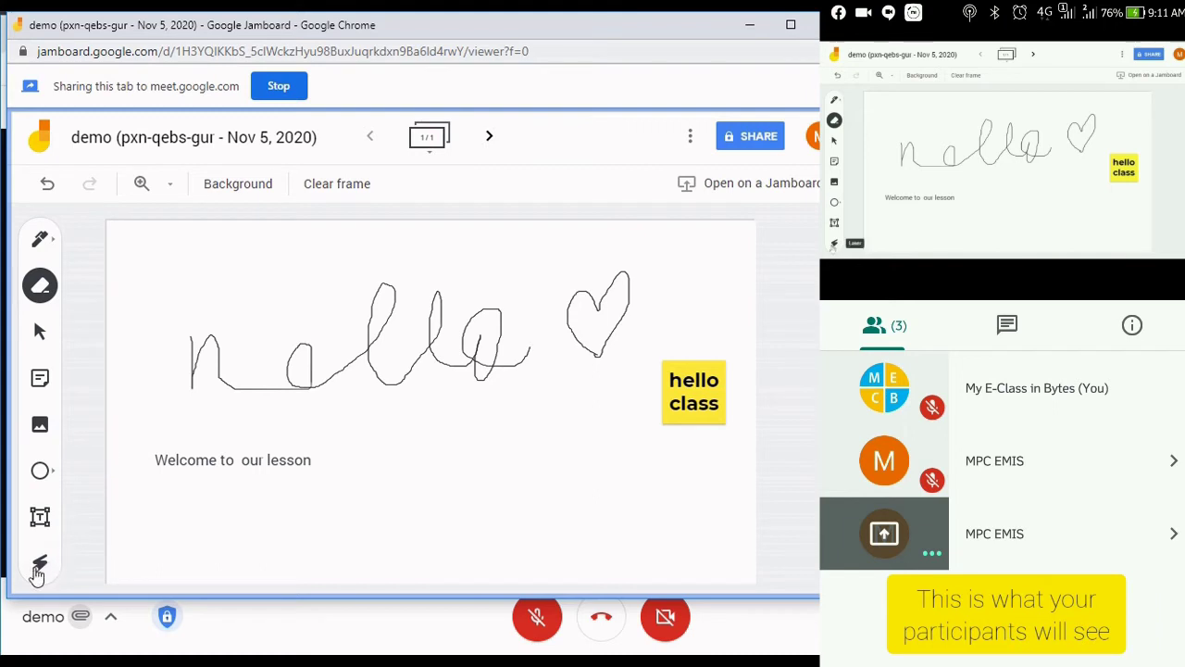
Draw an oval around the "Welcome to our lesson" text and send it backward behind the text
click(40, 474)
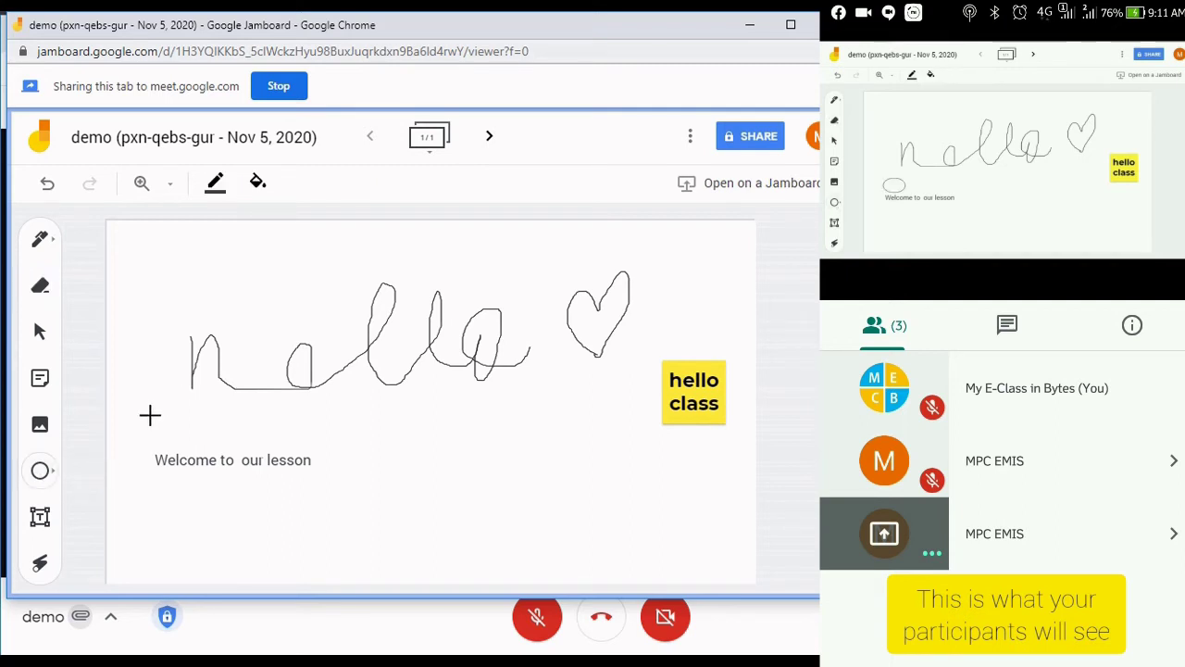
drag(150, 414, 324, 515)
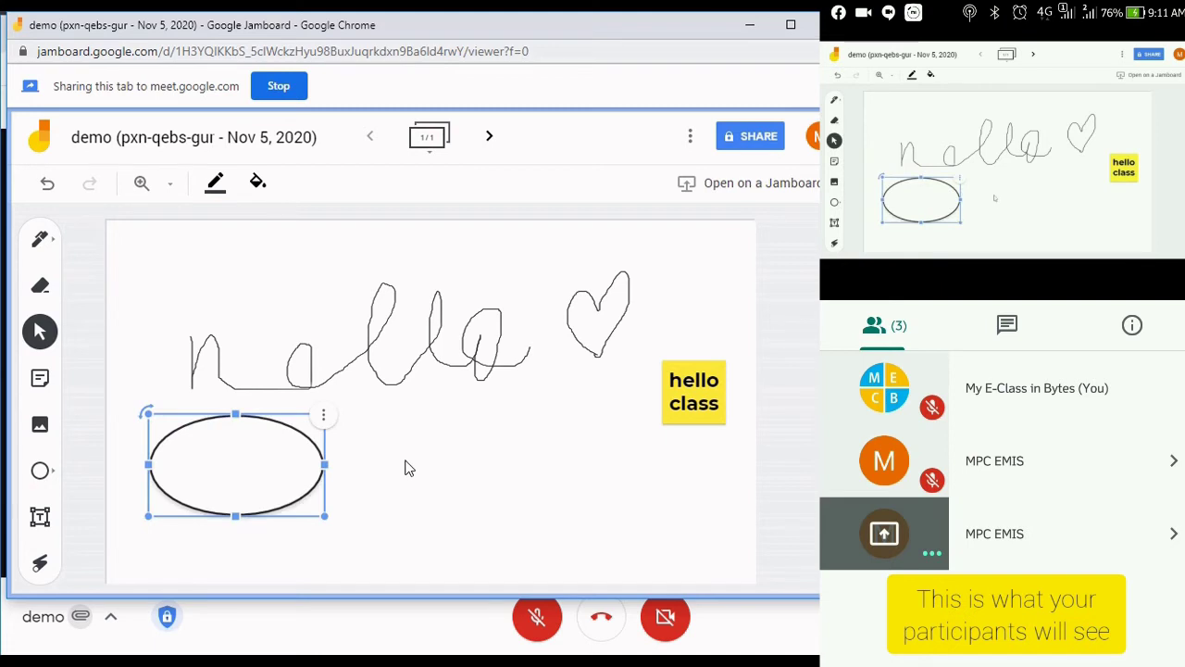
right_click(274, 440)
click(408, 417)
click(304, 424)
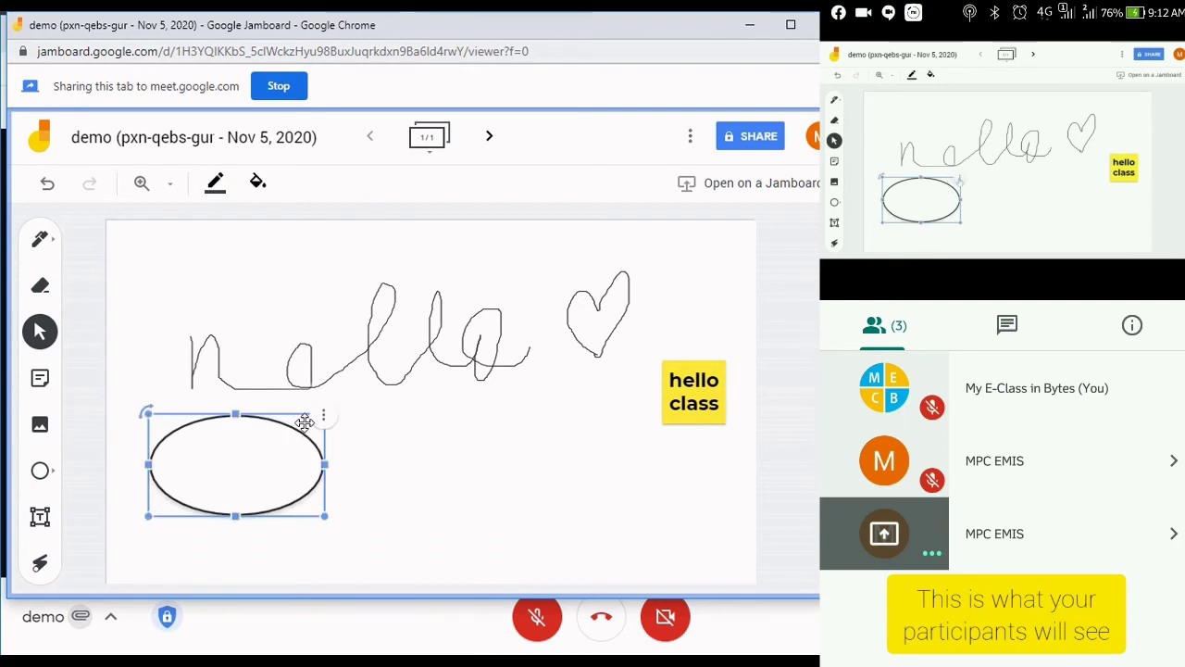
right_click(310, 412)
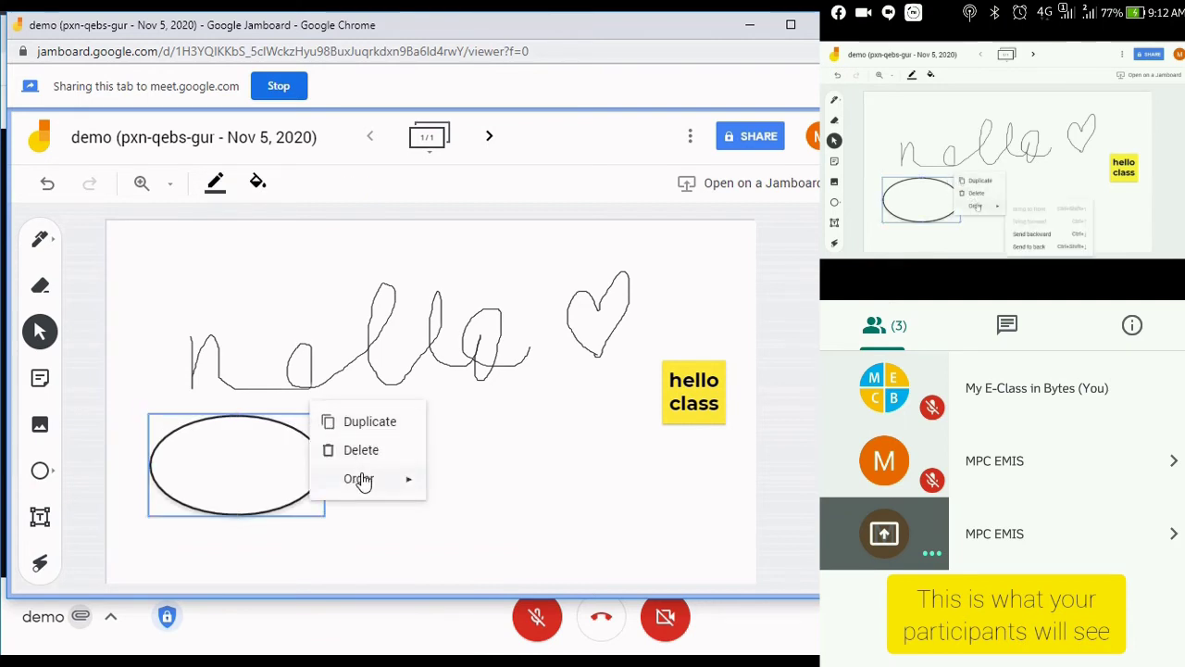
mouse_move(355, 478)
click(486, 544)
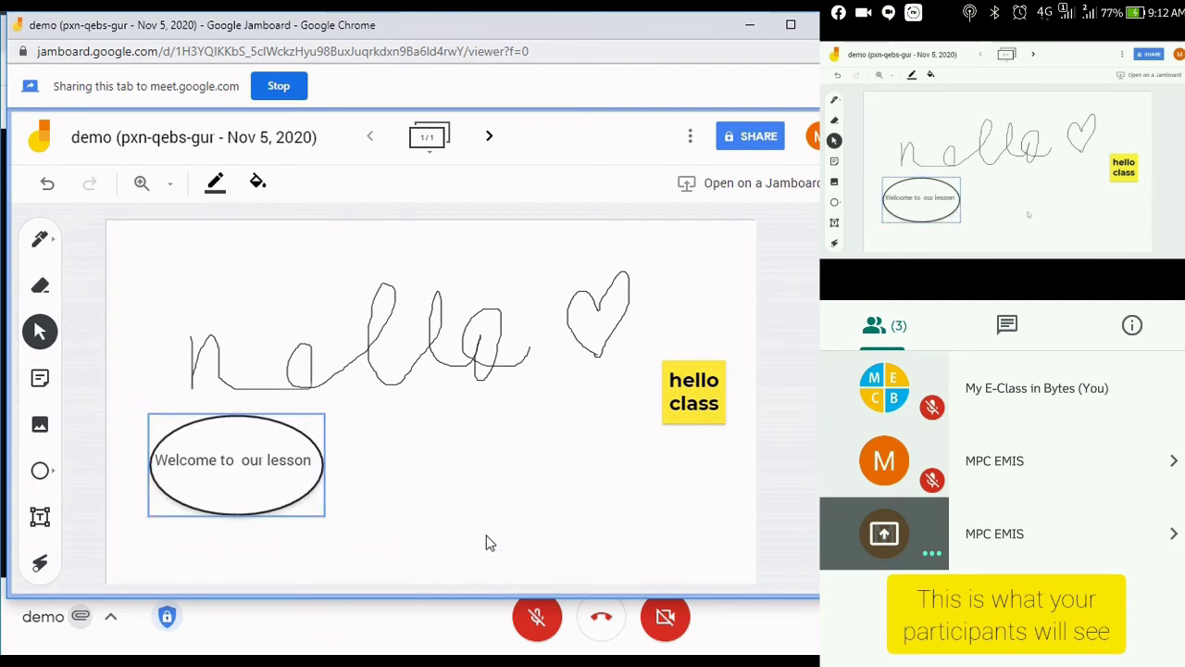
click(477, 492)
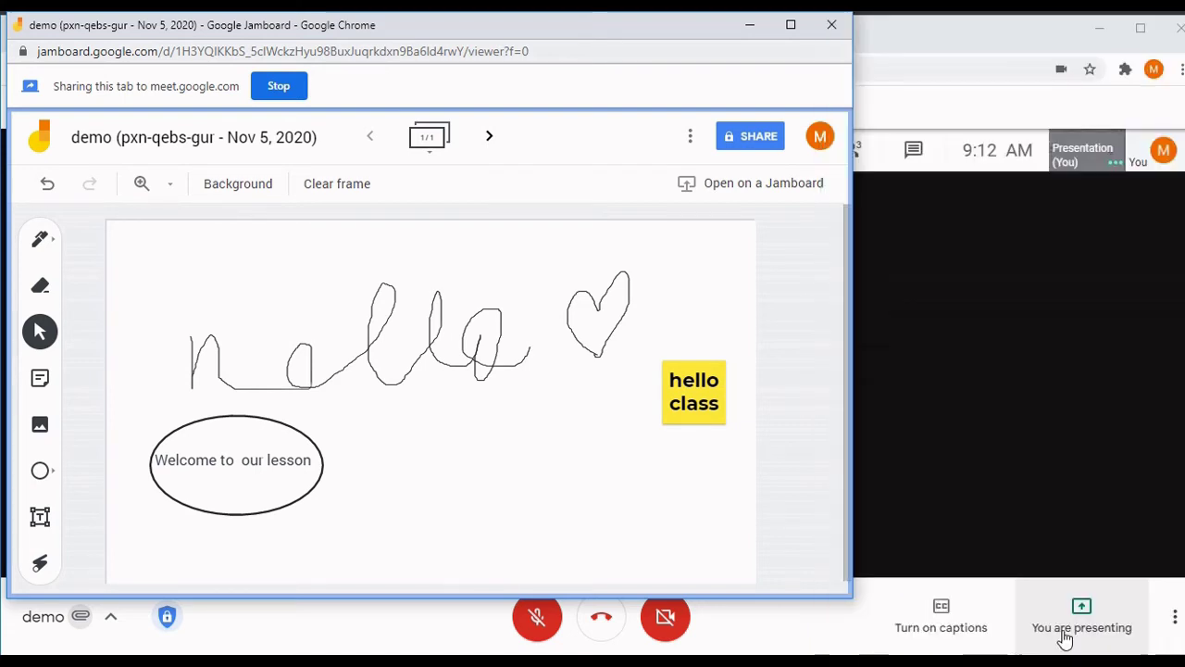
Stop presenting the whiteboard to the meeting and close the Jamboard window
click(1109, 597)
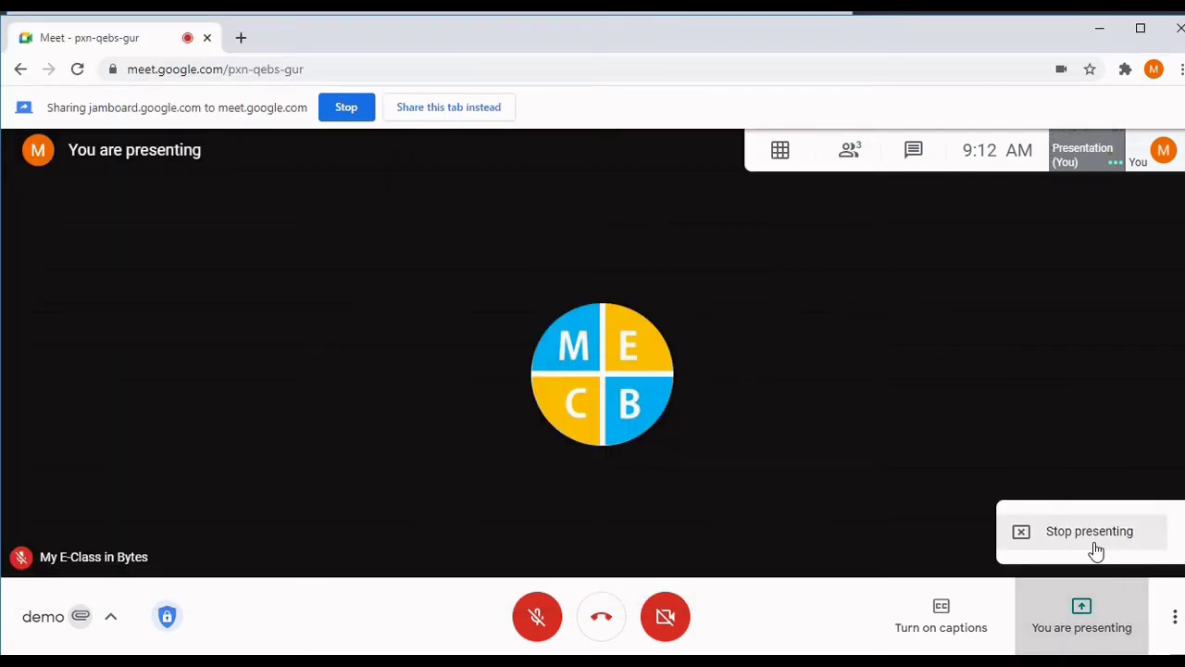
click(1091, 546)
mouse_move(593, 657)
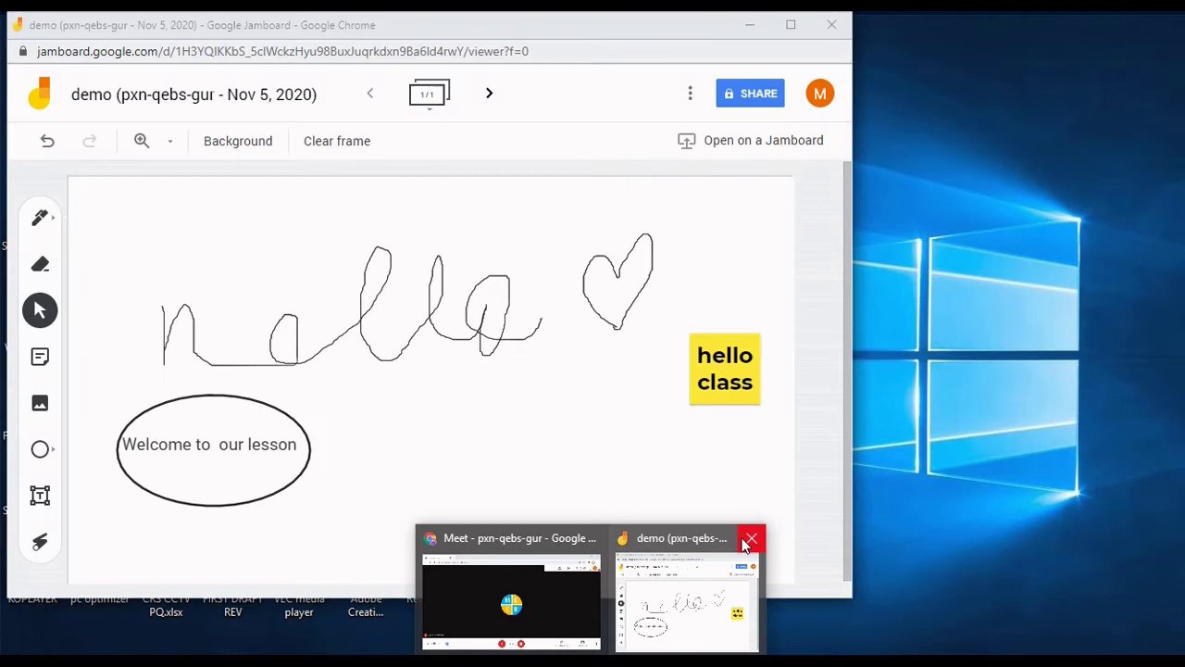
click(751, 538)
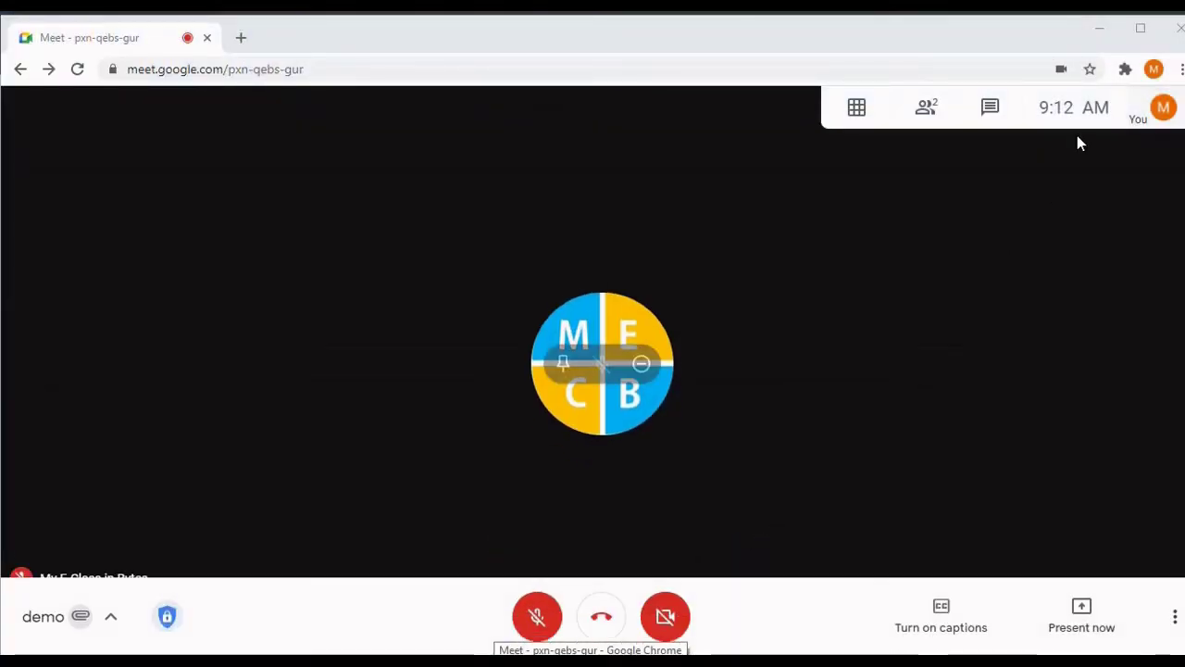
Start recording the meeting and accept the participant consent notice
click(1174, 616)
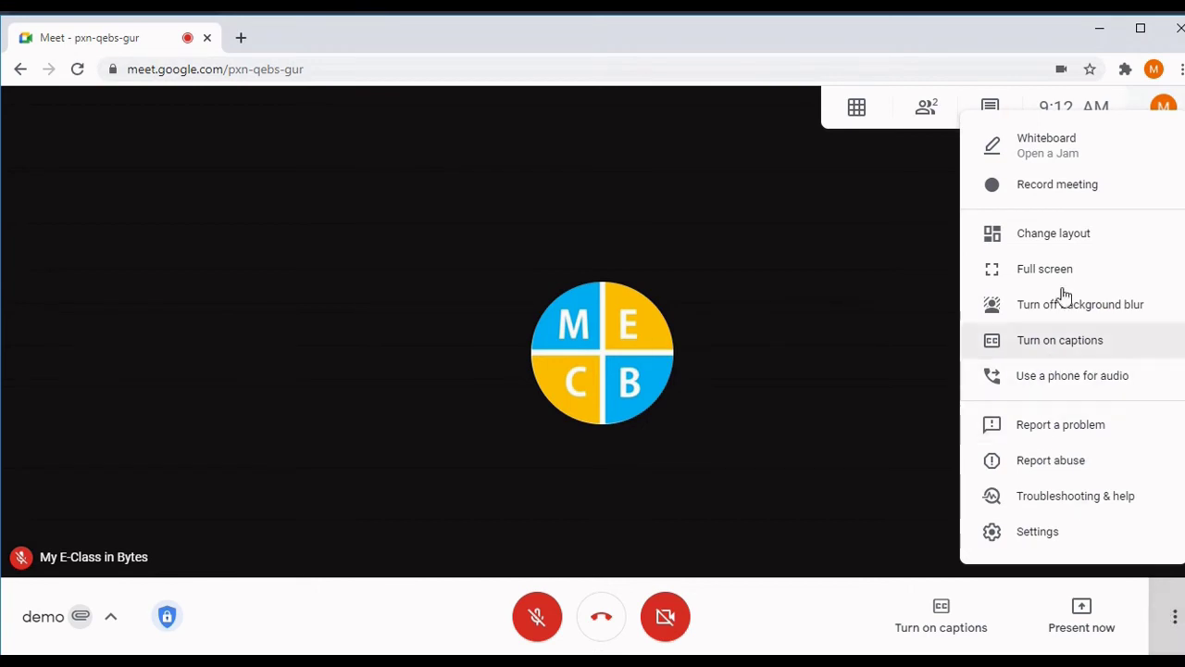
click(1054, 189)
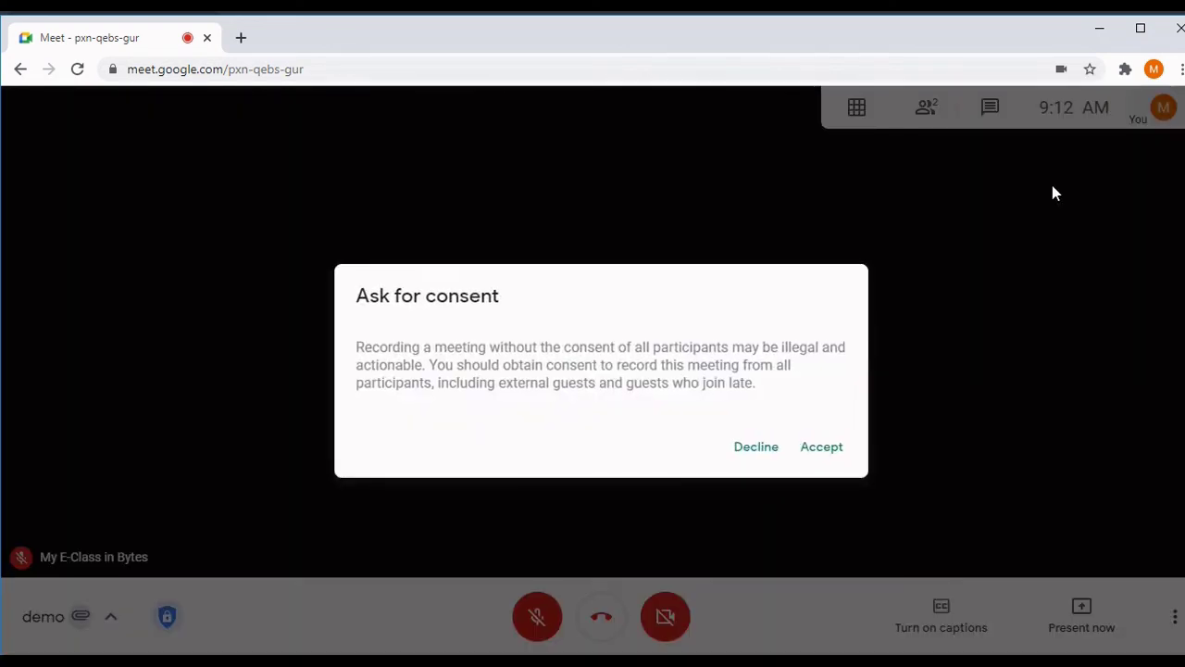
click(821, 447)
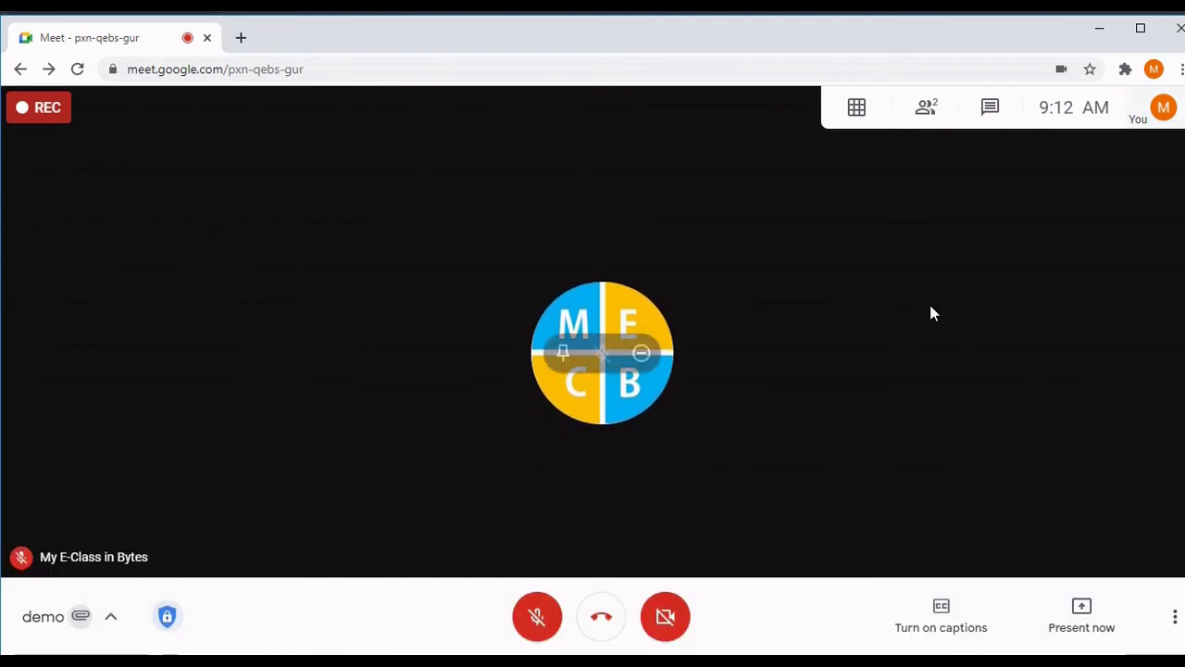
Review the meeting's chat messages and participant list, and close the side panel
click(987, 121)
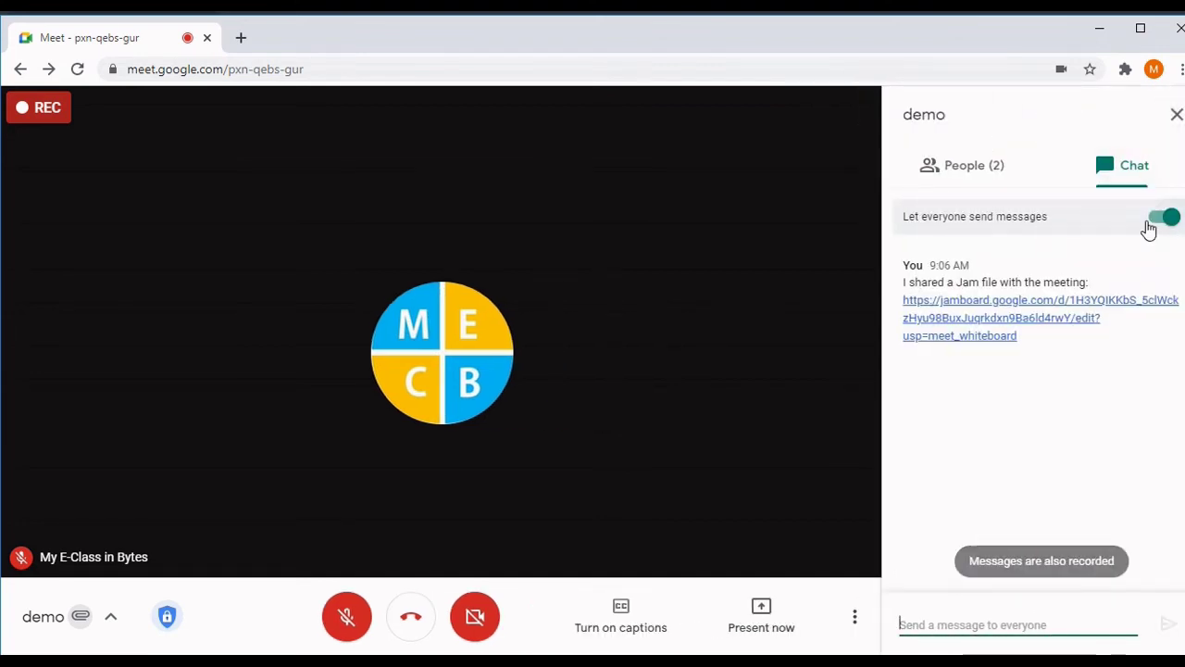
click(967, 175)
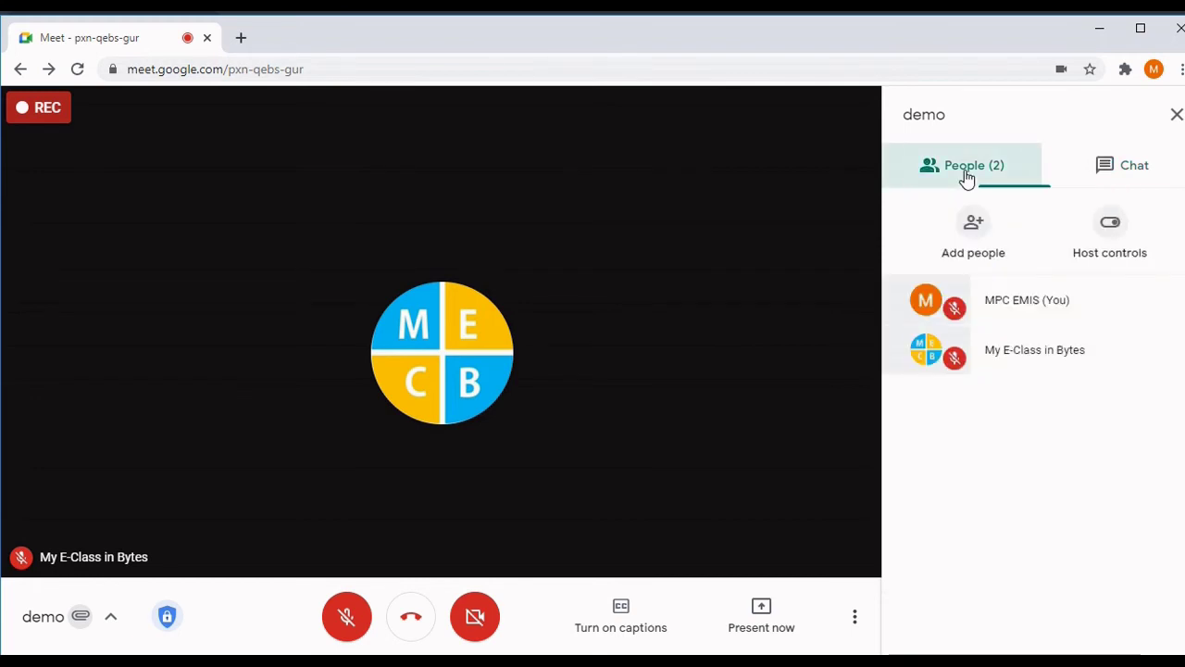
click(1082, 178)
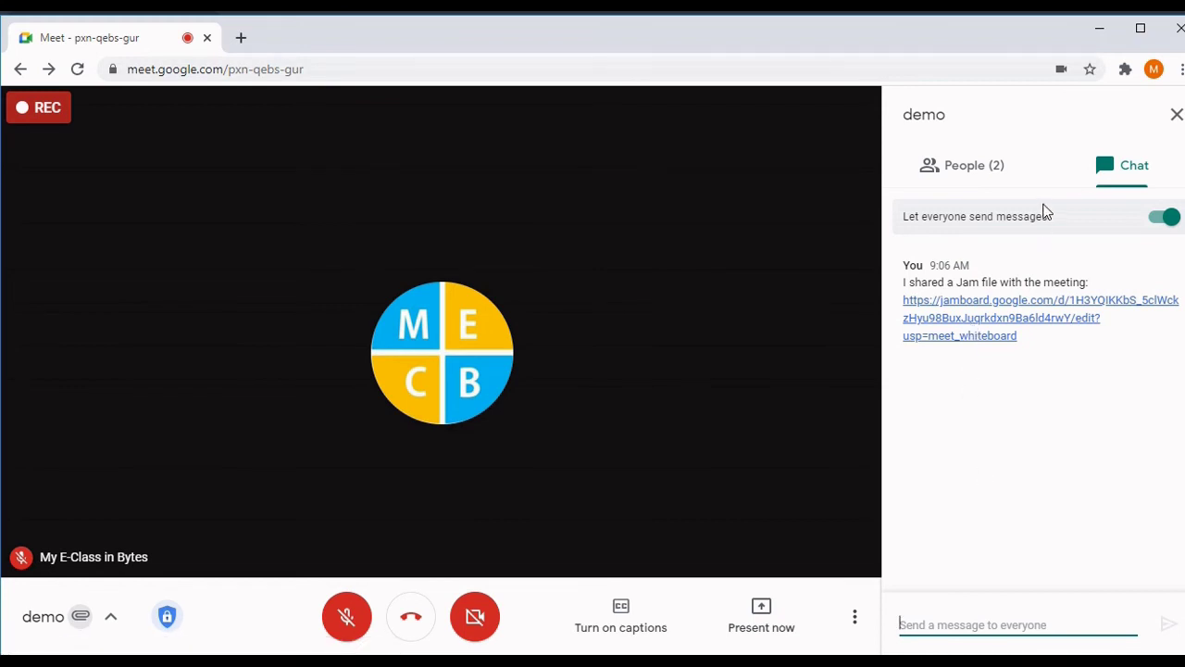
click(1172, 119)
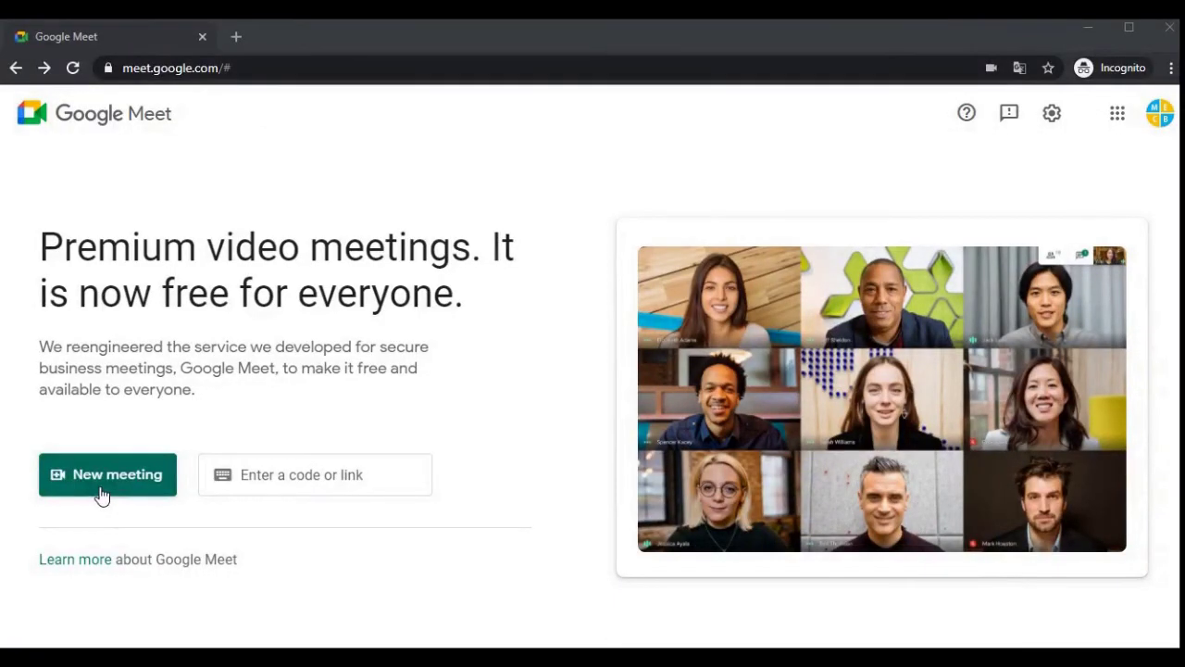
Start a new instant meeting from the Google Meet home page in the incognito window
click(102, 497)
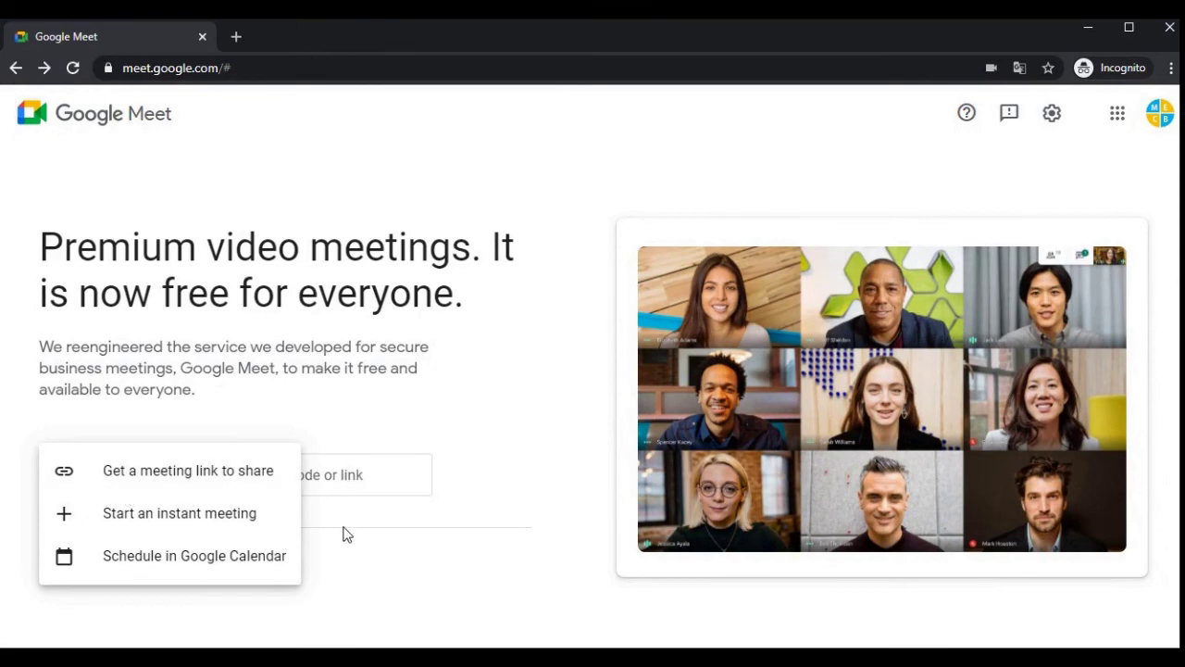
click(222, 513)
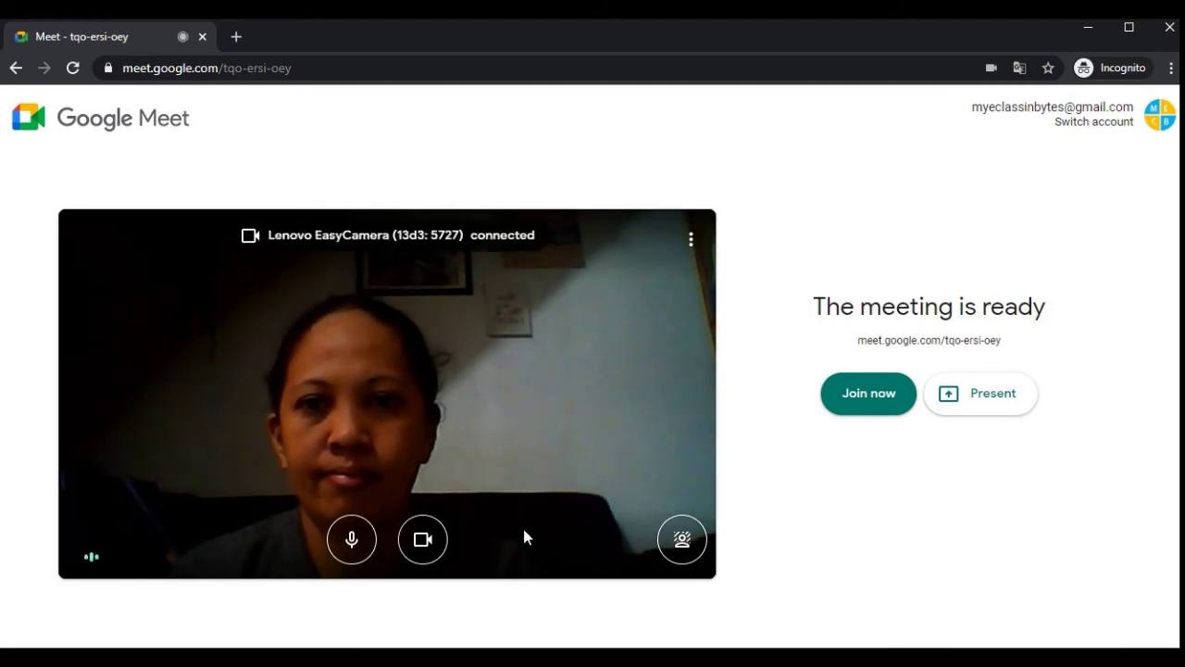
Preview the beach image as the camera background and replace it with the white living room with wooden shelves
click(681, 545)
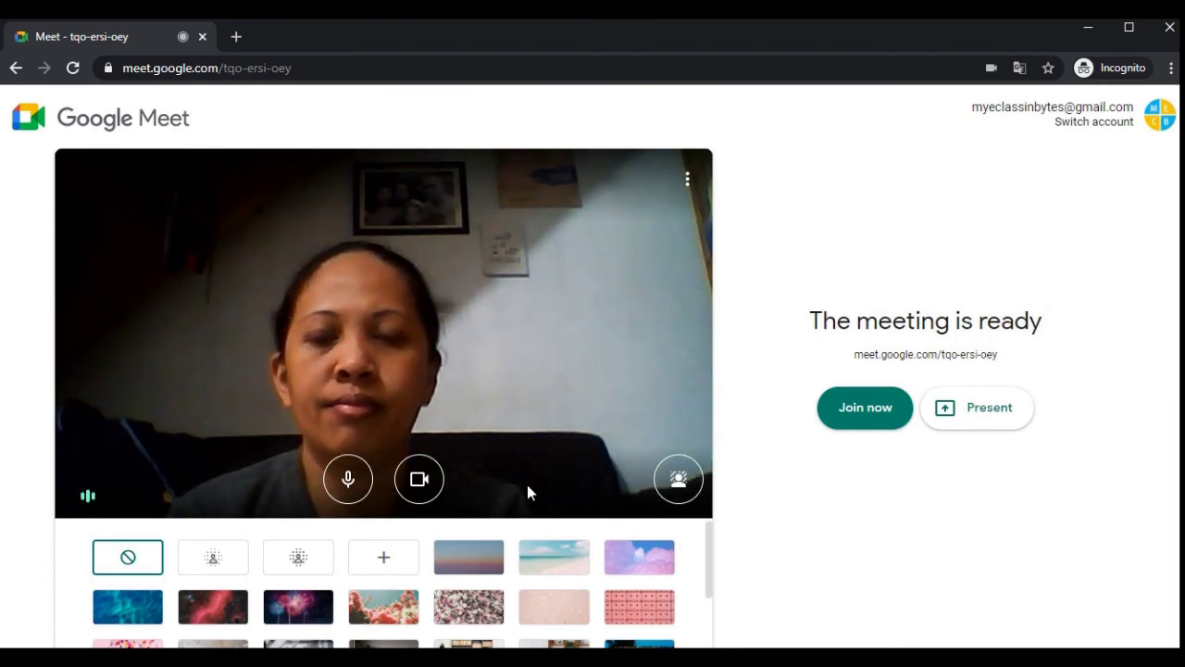
scroll(527, 486, down, 1)
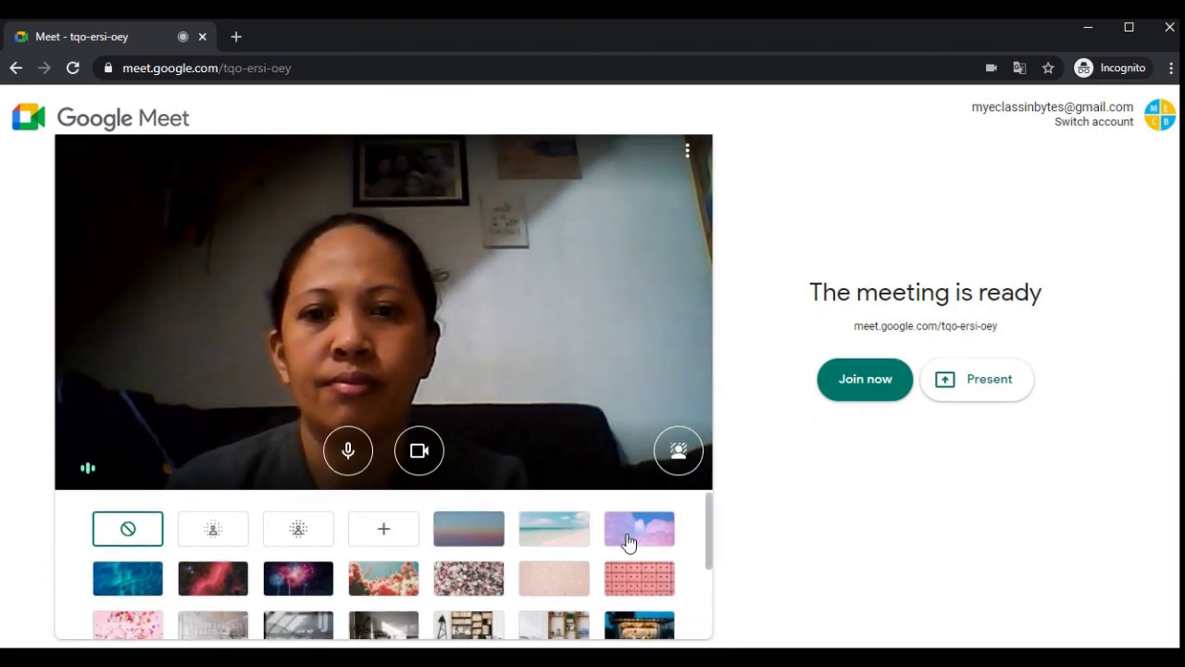
click(568, 545)
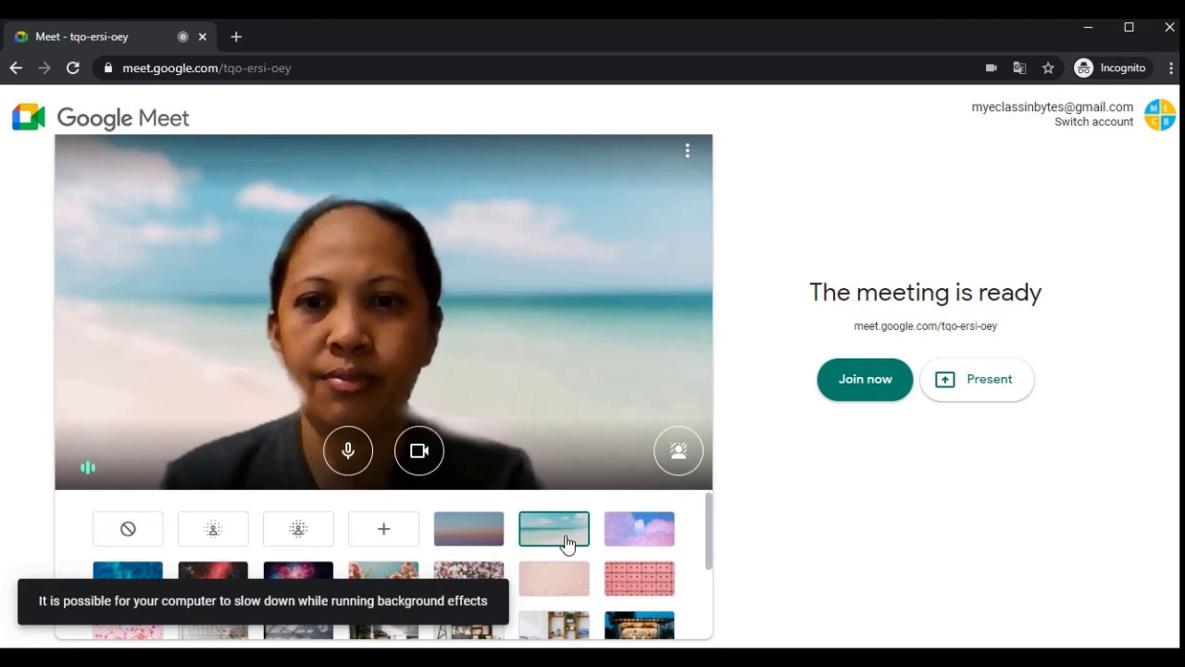
scroll(597, 567, down, 3)
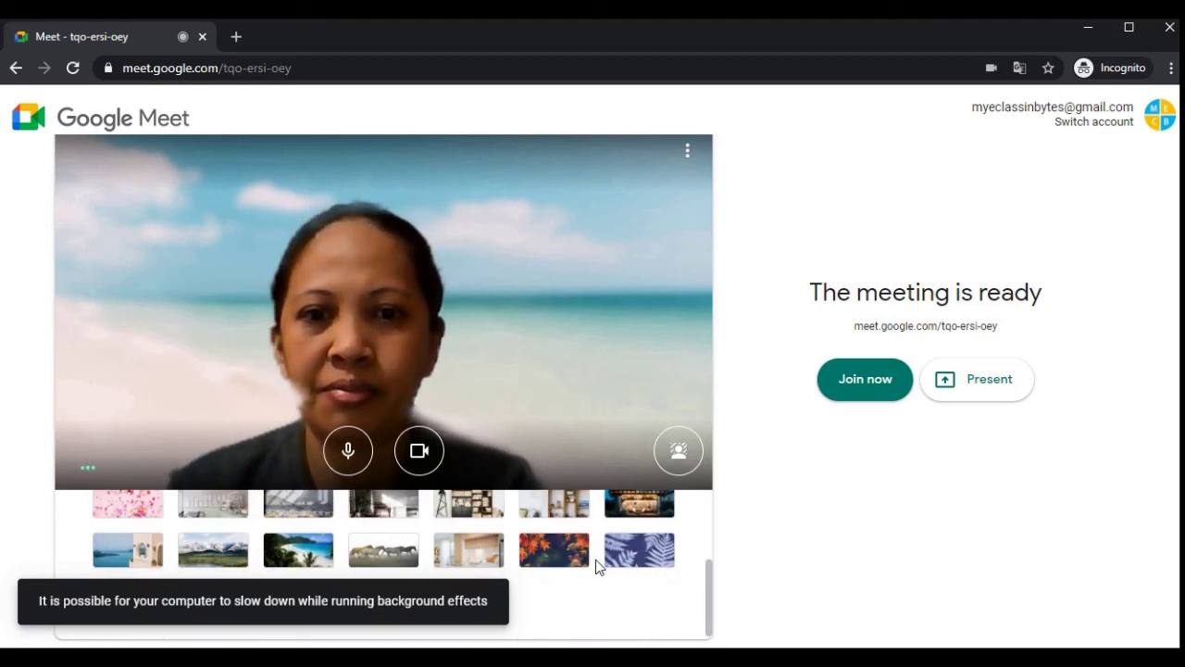
scroll(601, 560, up, 1)
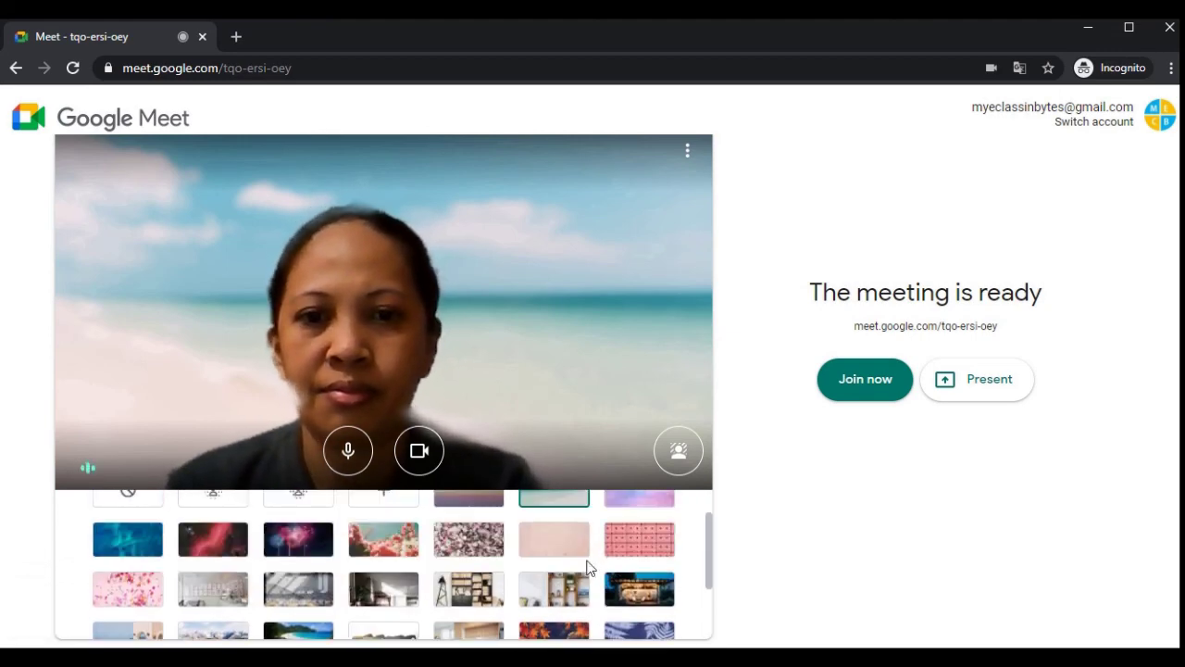
click(574, 589)
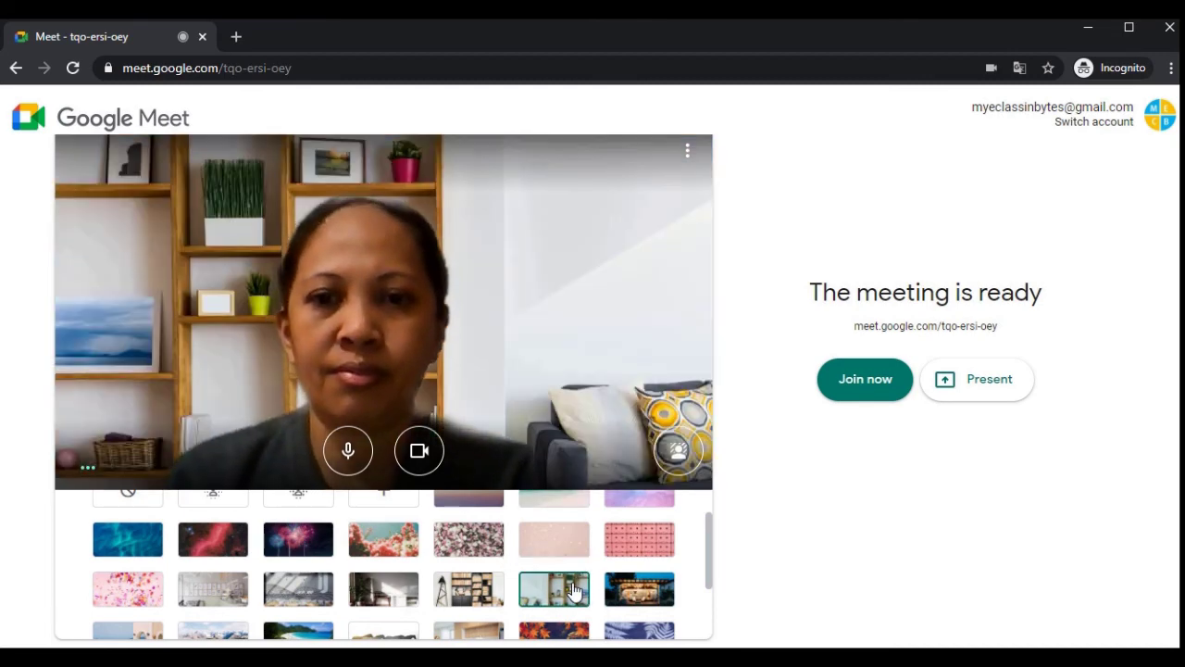
Look through the available background images and the slight and full blur options for the camera preview
scroll(574, 588, down, 2)
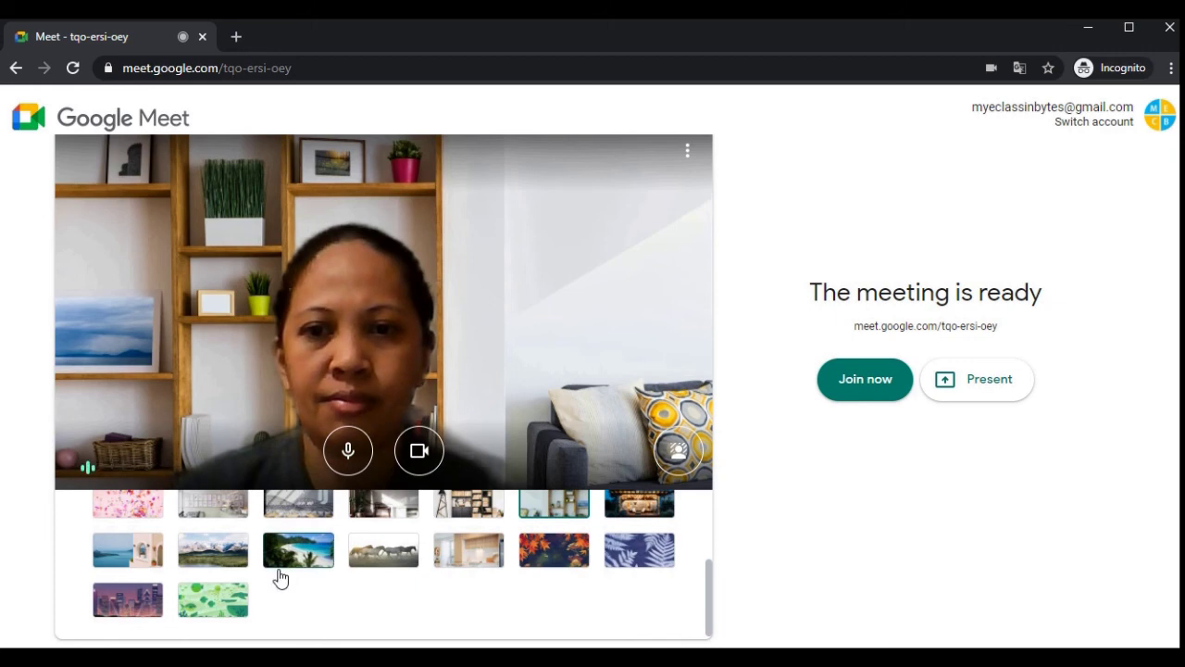
scroll(280, 577, up, 5)
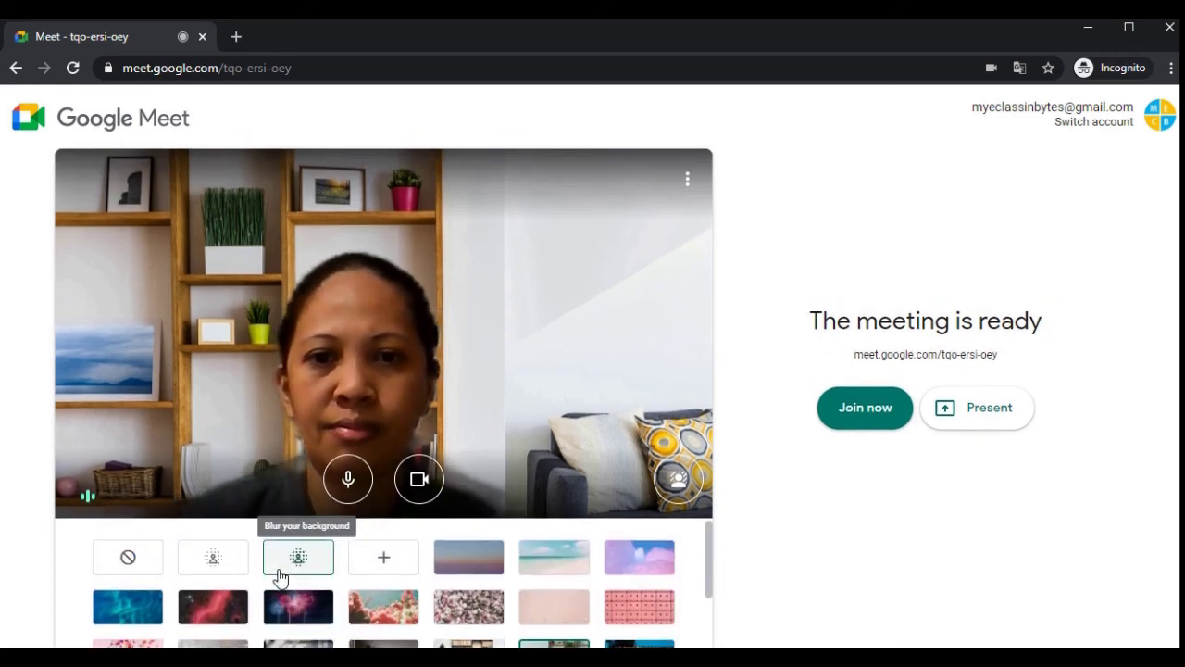
scroll(280, 576, down, 4)
scroll(674, 560, down, 1)
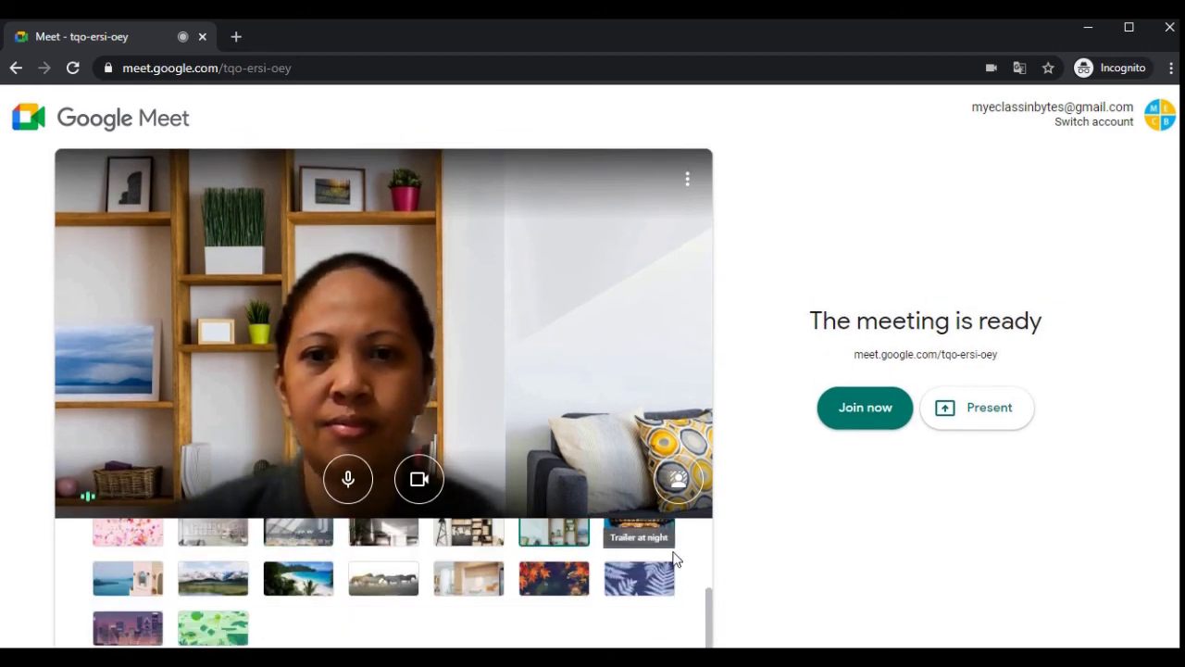
scroll(674, 560, up, 5)
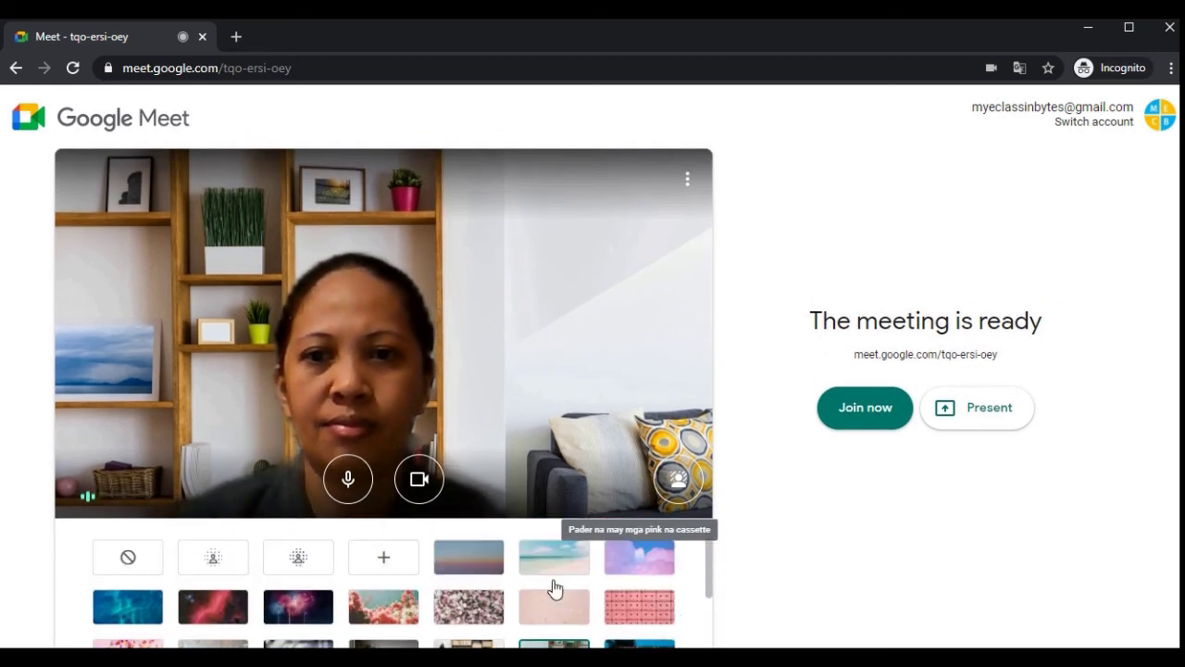
click(226, 570)
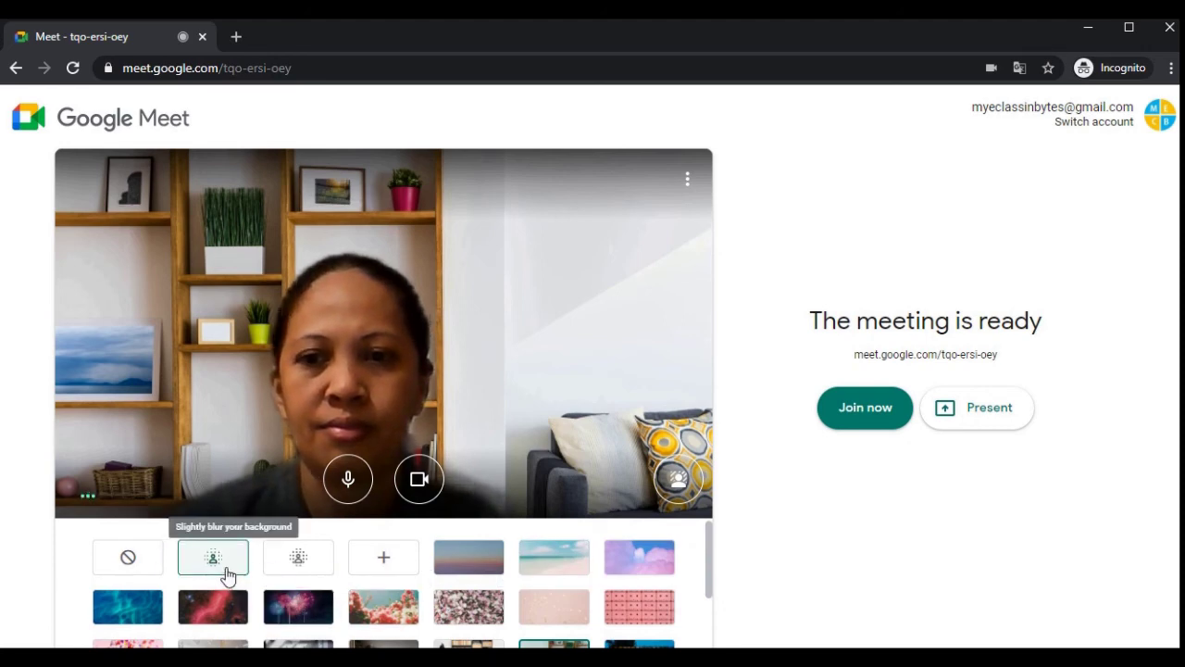
click(289, 572)
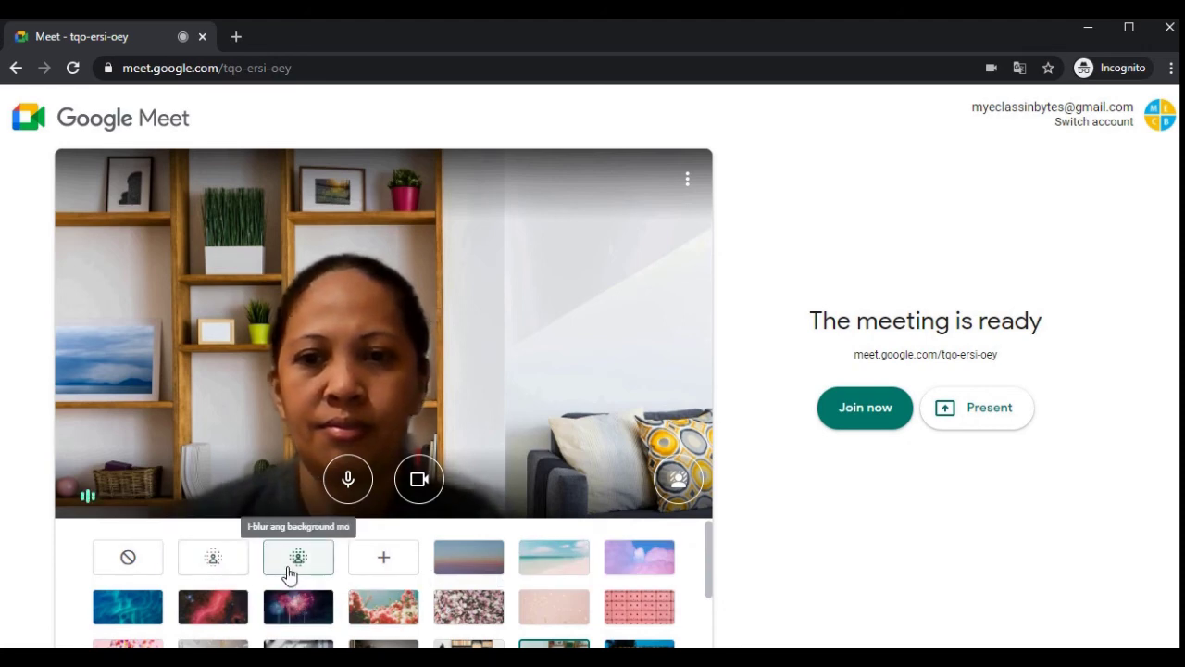
click(213, 611)
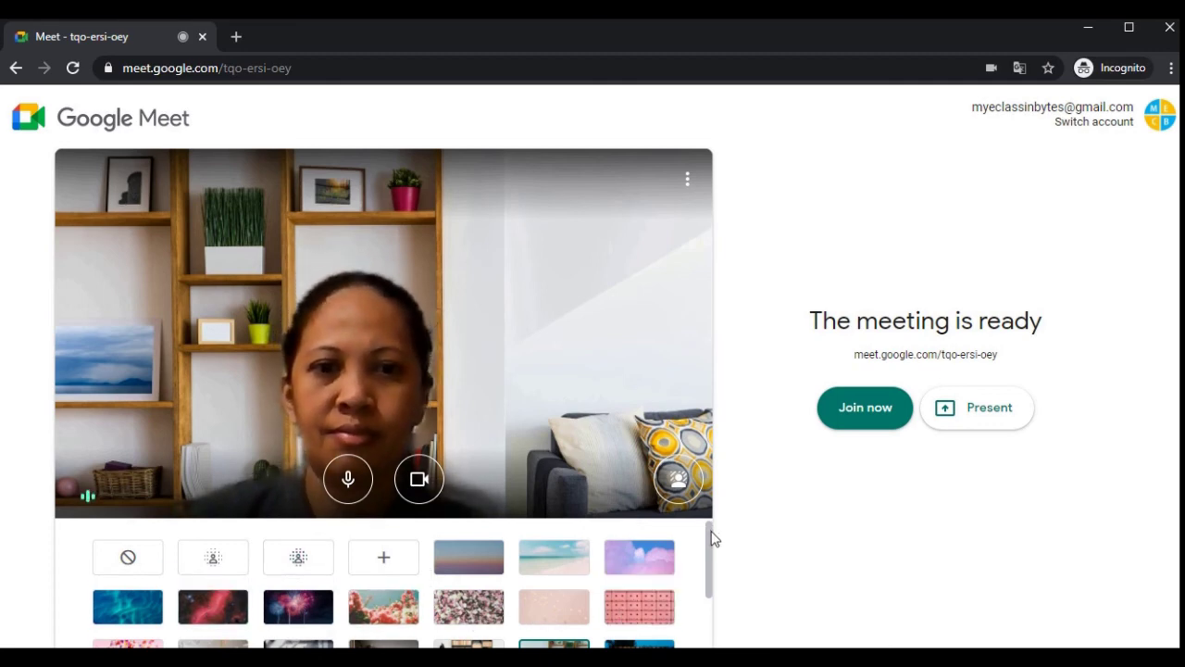
Preview the dark living room with decorative shelf and potted plant as the camera background
drag(709, 537, 714, 599)
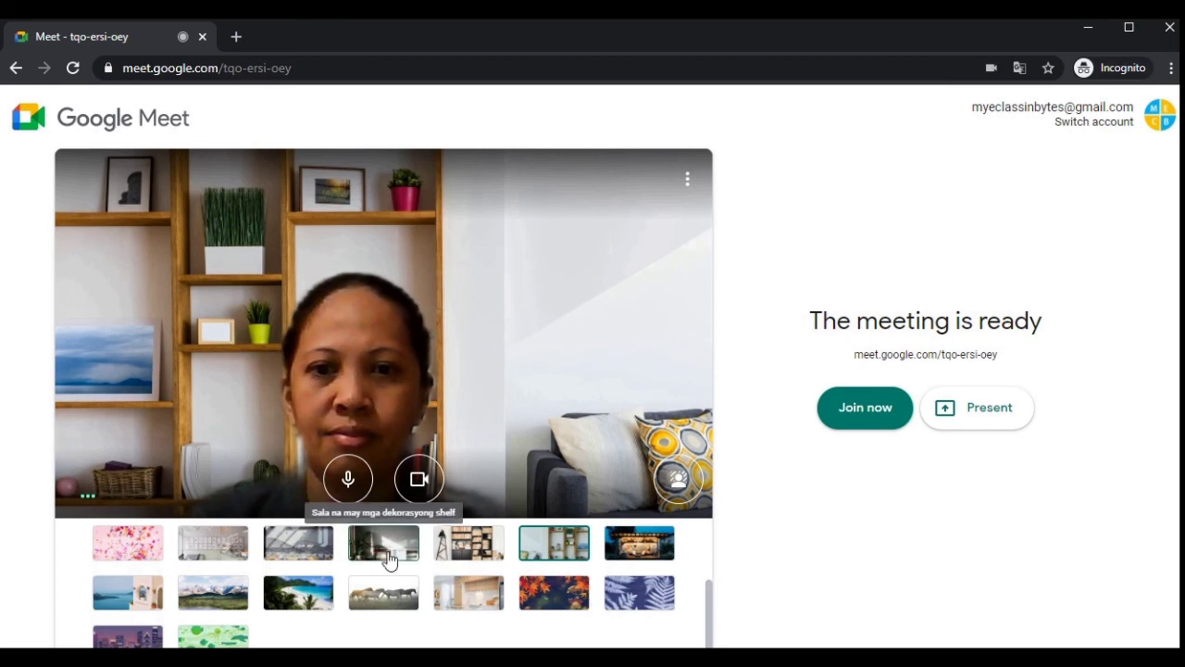
click(387, 555)
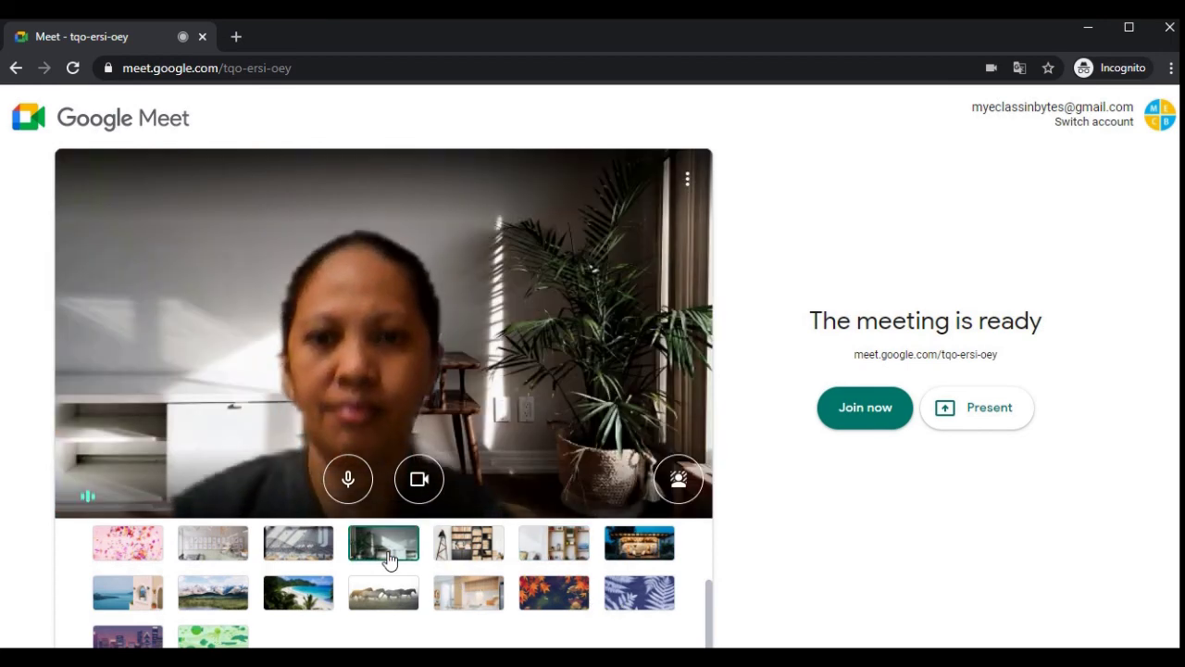
Upload mpc gate.jpg from the MPC Files folder in Pictures as a custom camera background
scroll(556, 621, up, 3)
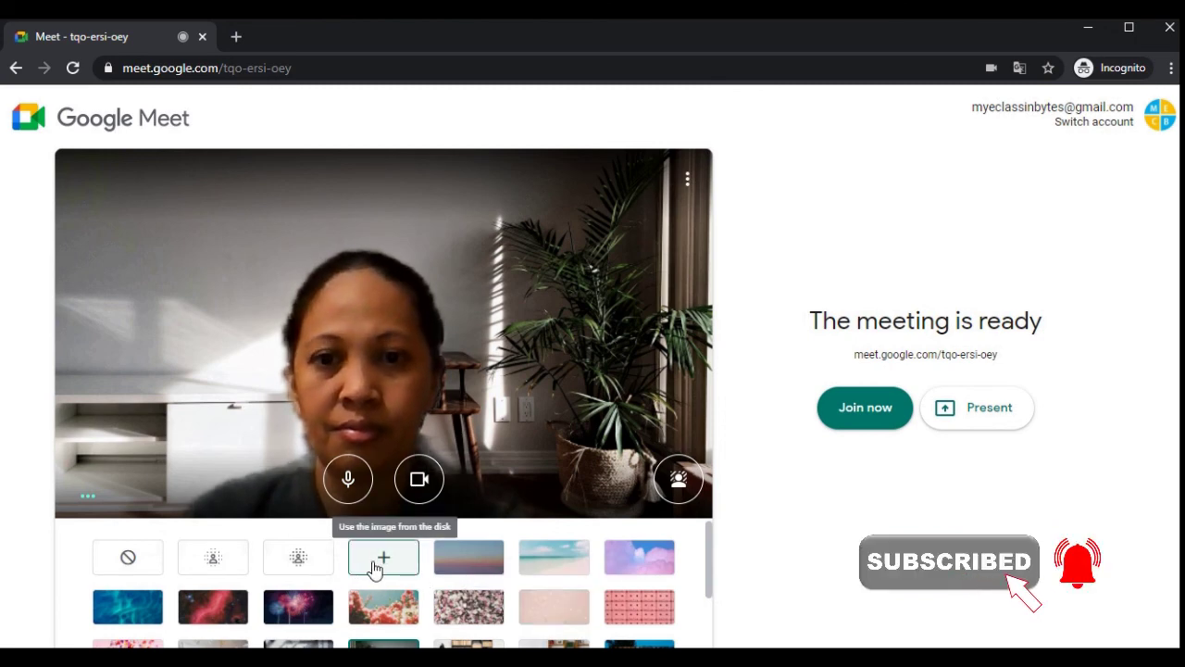
click(374, 567)
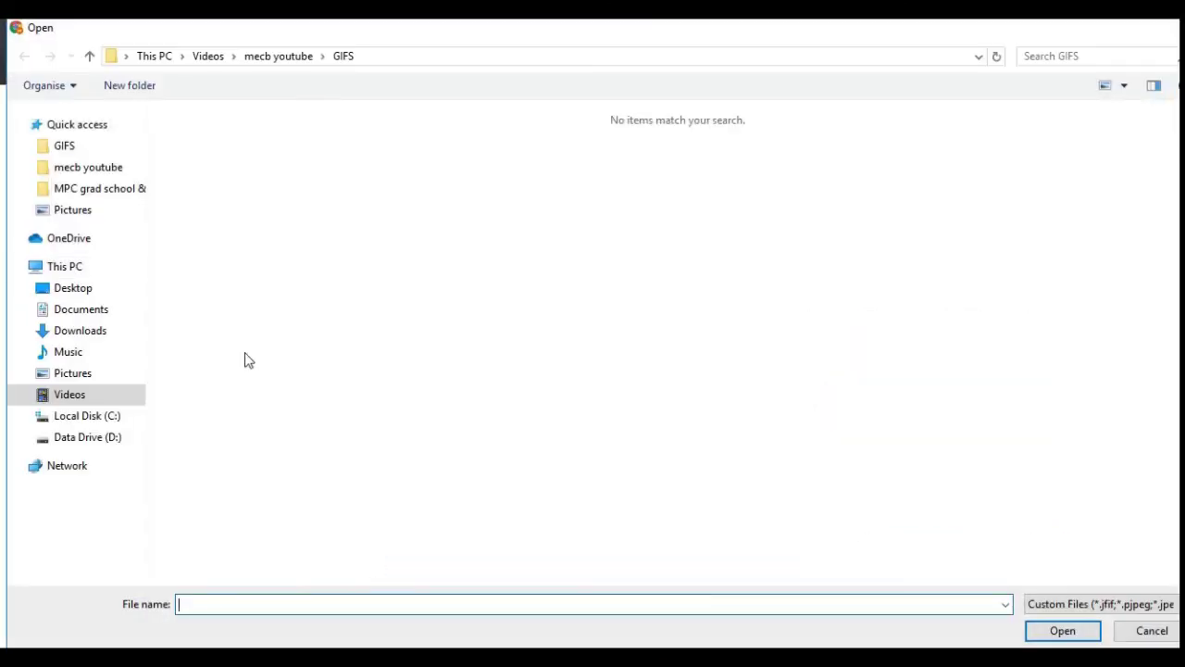
click(84, 212)
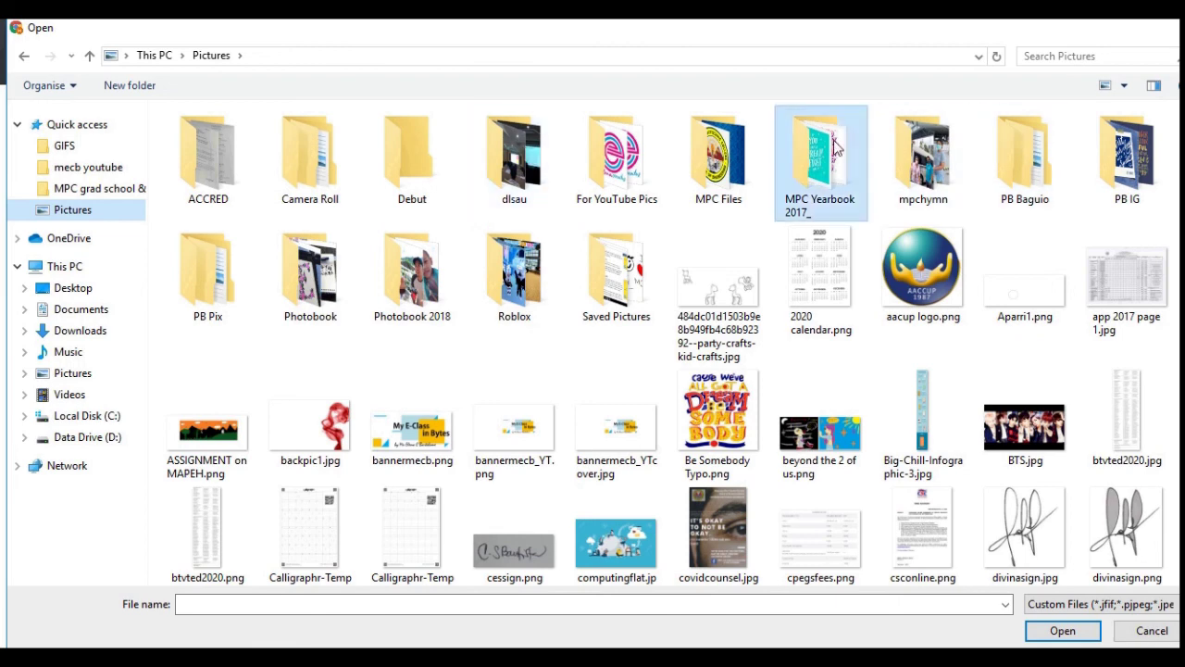
double_click(692, 167)
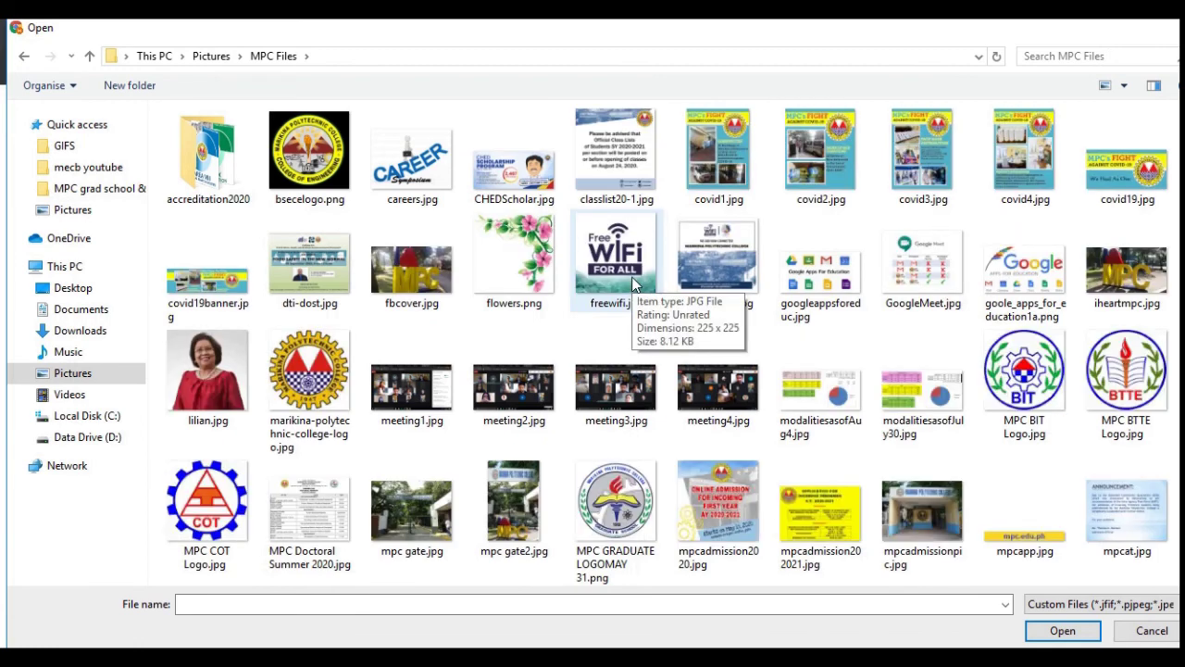
scroll(635, 284, down, 1)
click(412, 393)
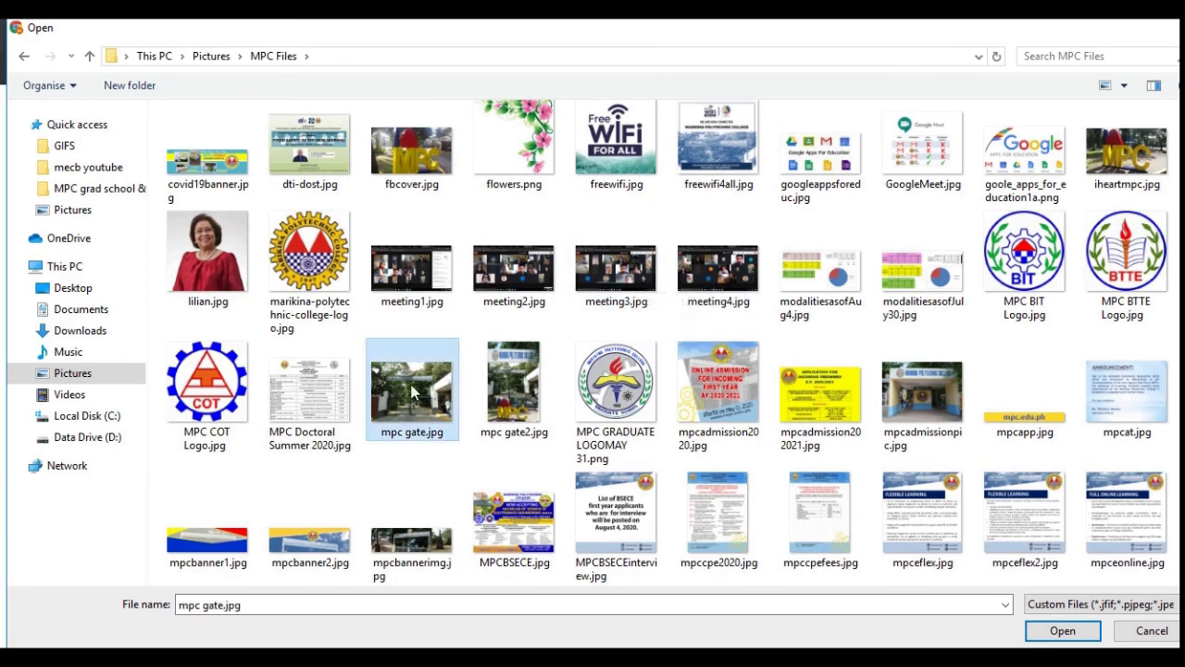
click(1033, 629)
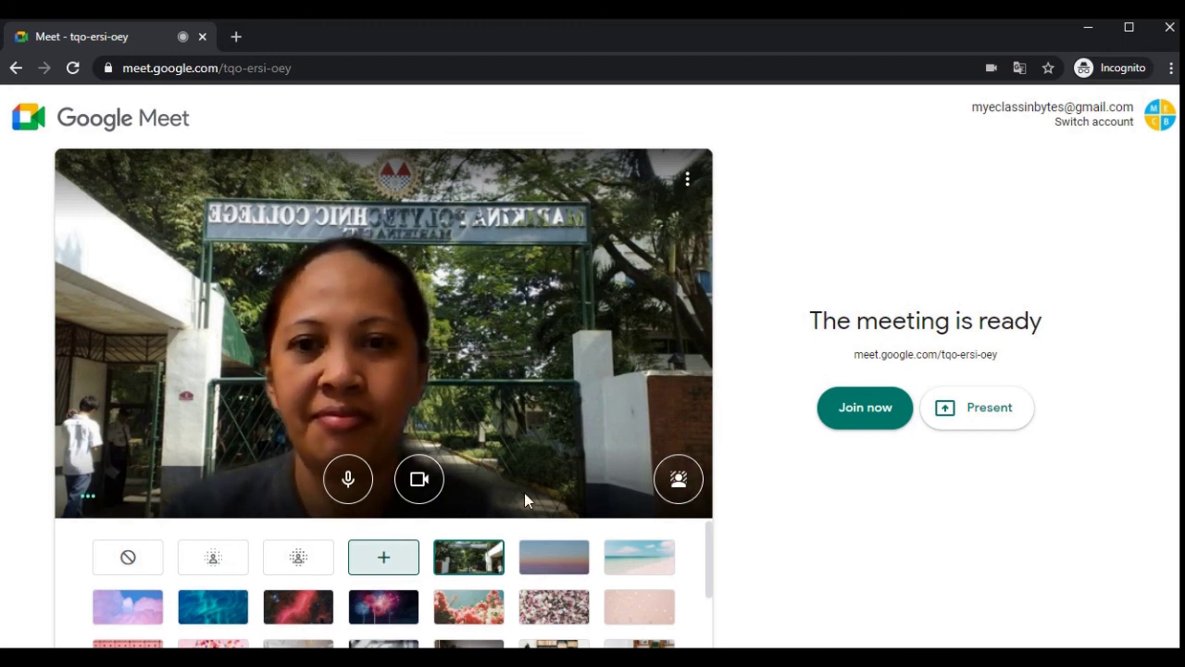
Join the meeting with the microphone and camera turned off, and dismiss the dialog for adding people
click(364, 495)
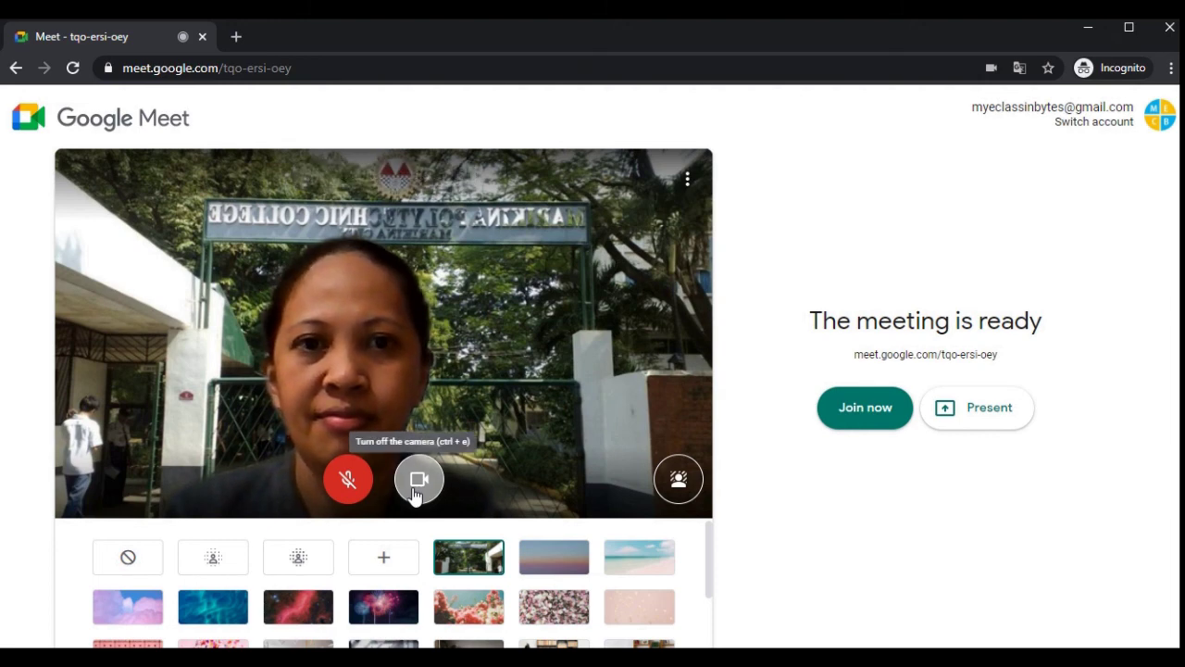
click(415, 495)
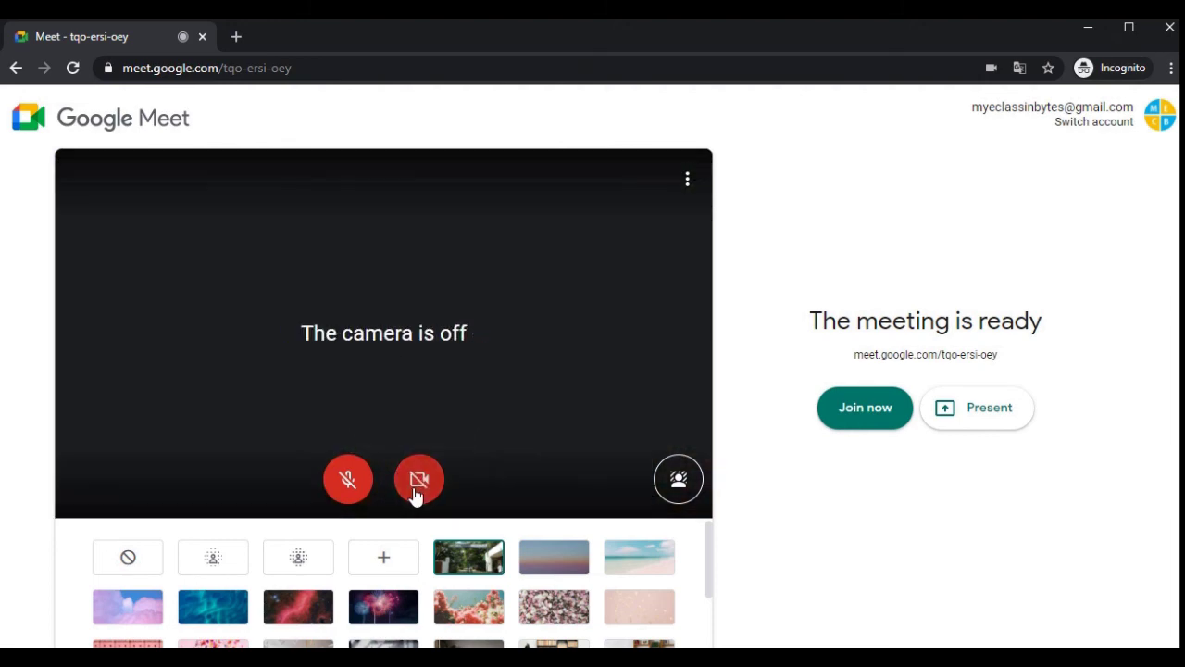
click(865, 407)
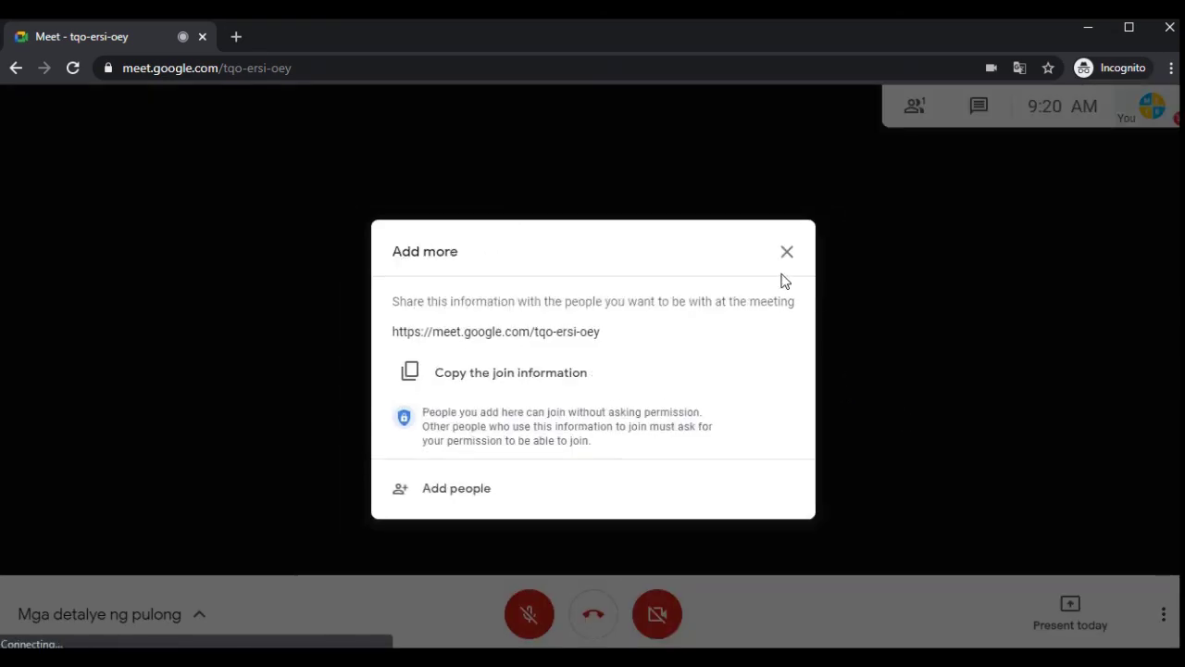
click(785, 253)
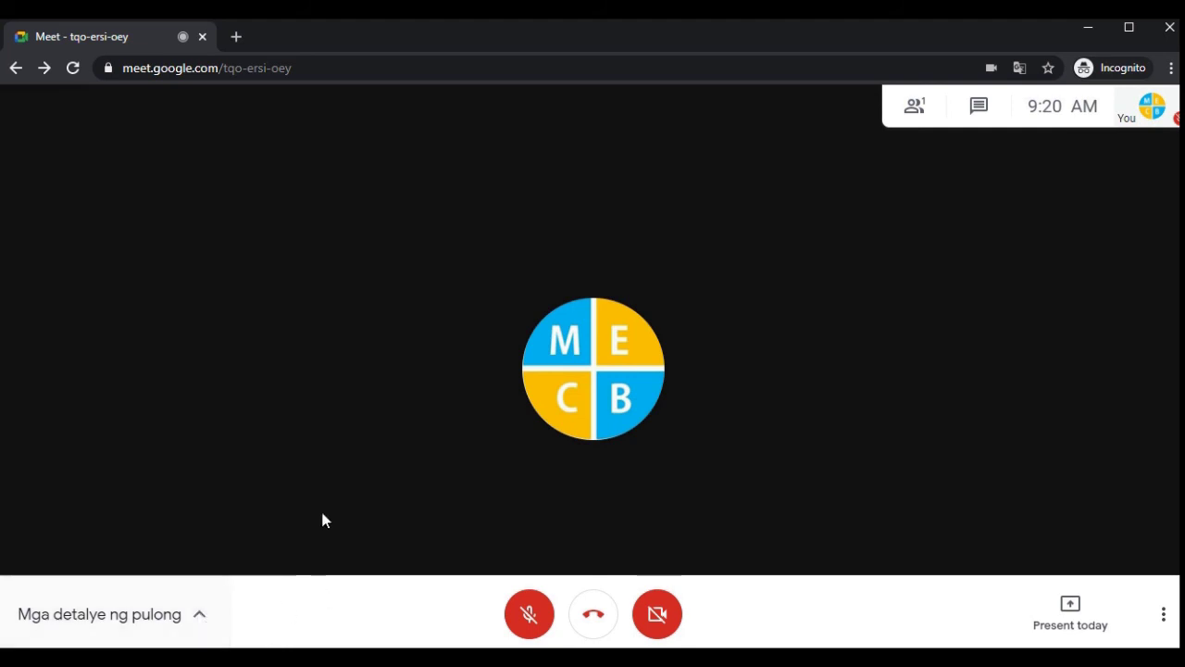
View the meeting's joining details and close them again
click(209, 626)
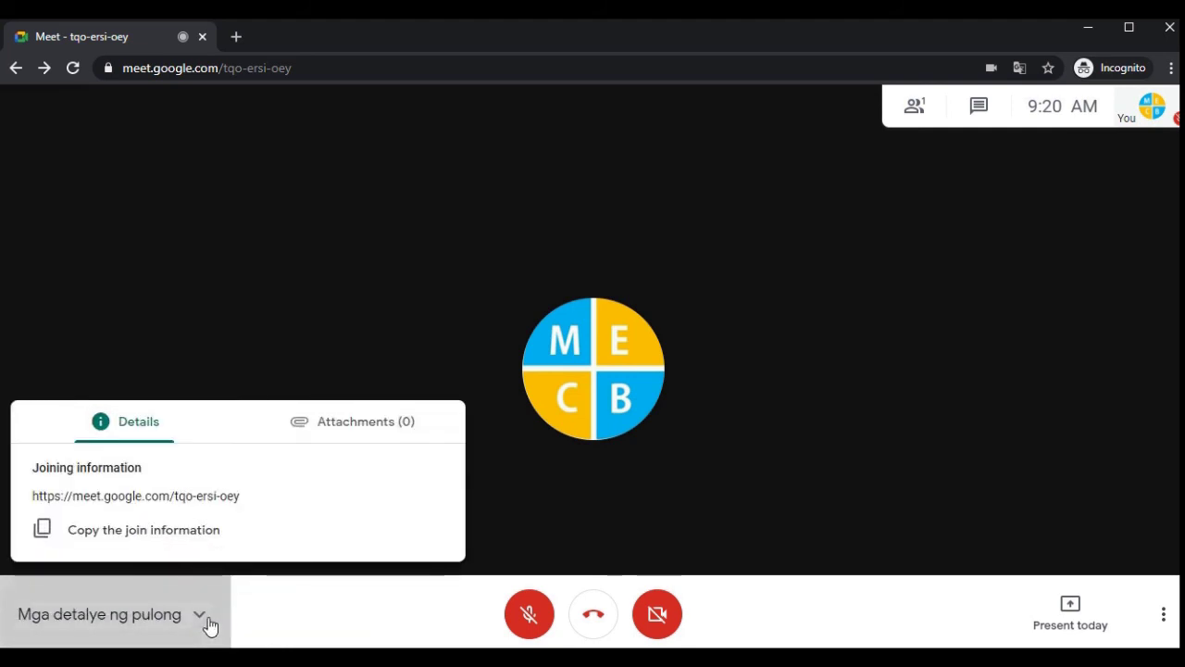
click(209, 626)
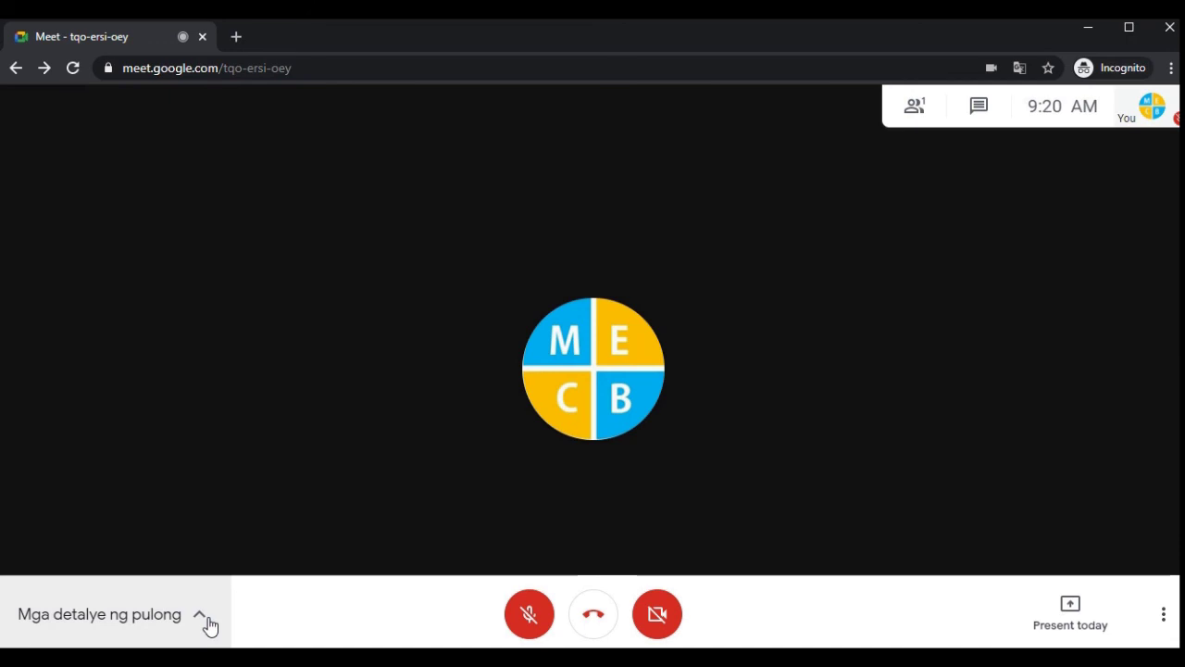
Change the meeting layout to Tiled and close the layout dialog
click(1162, 619)
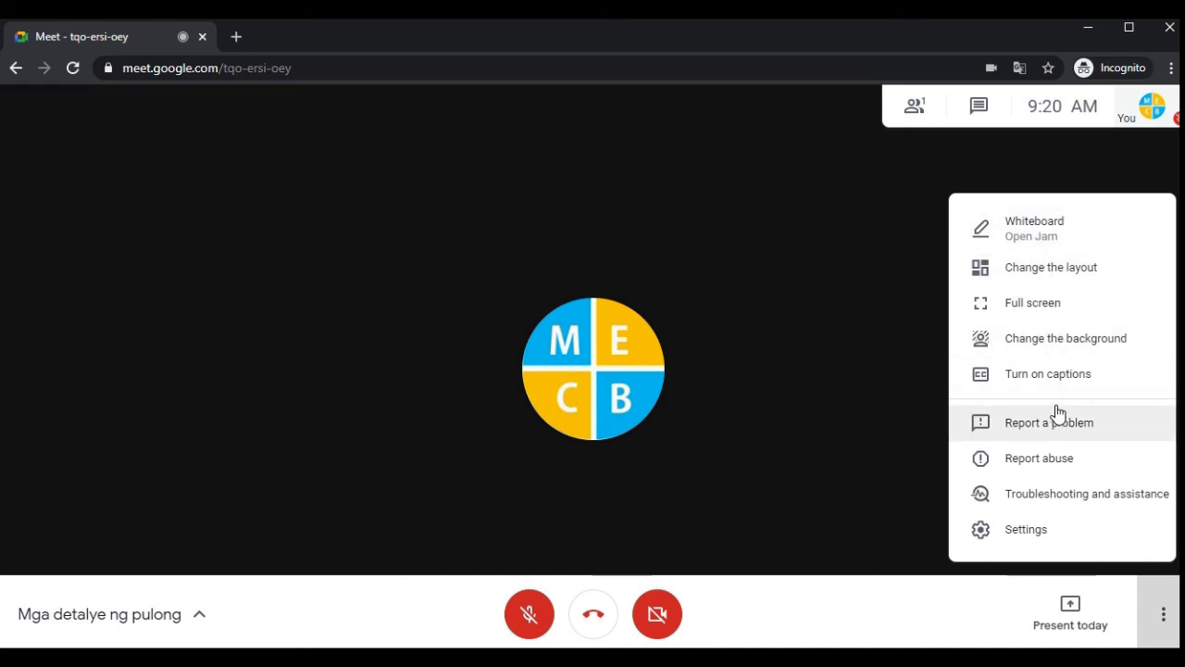
click(1057, 287)
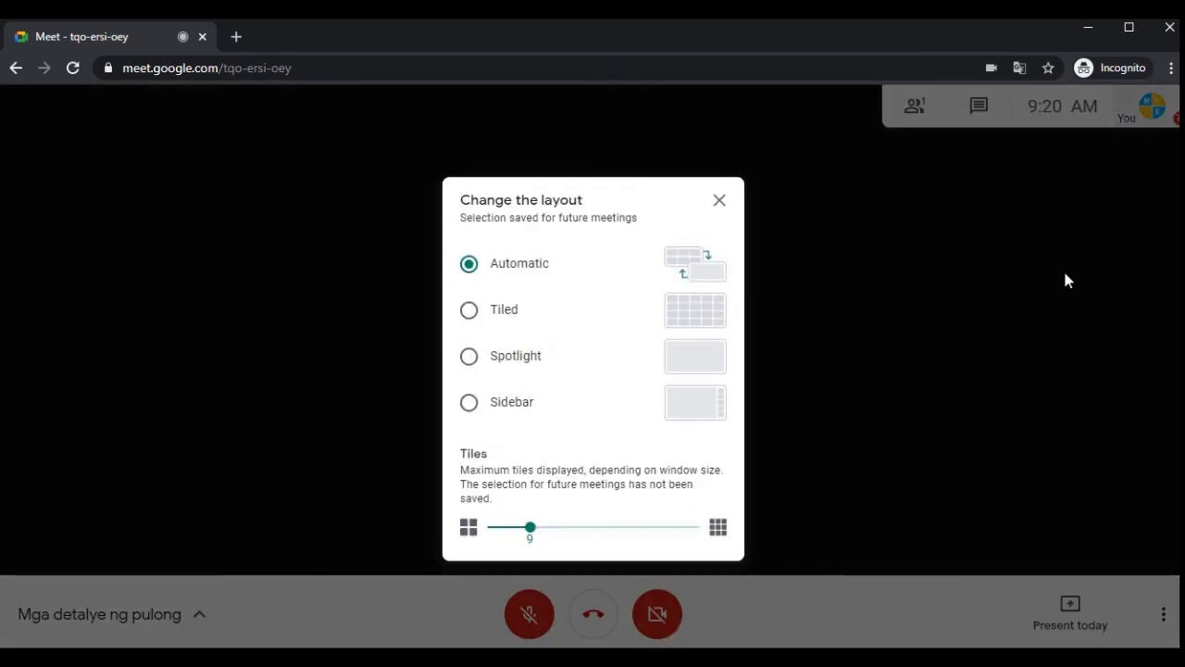
click(507, 317)
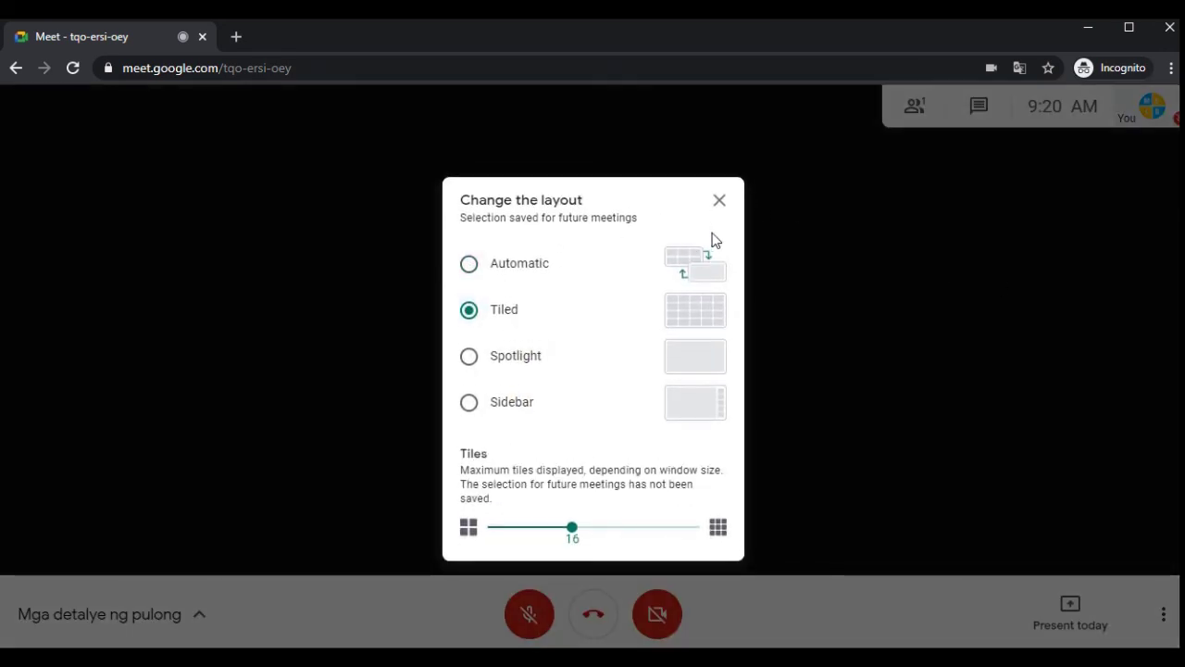
click(720, 202)
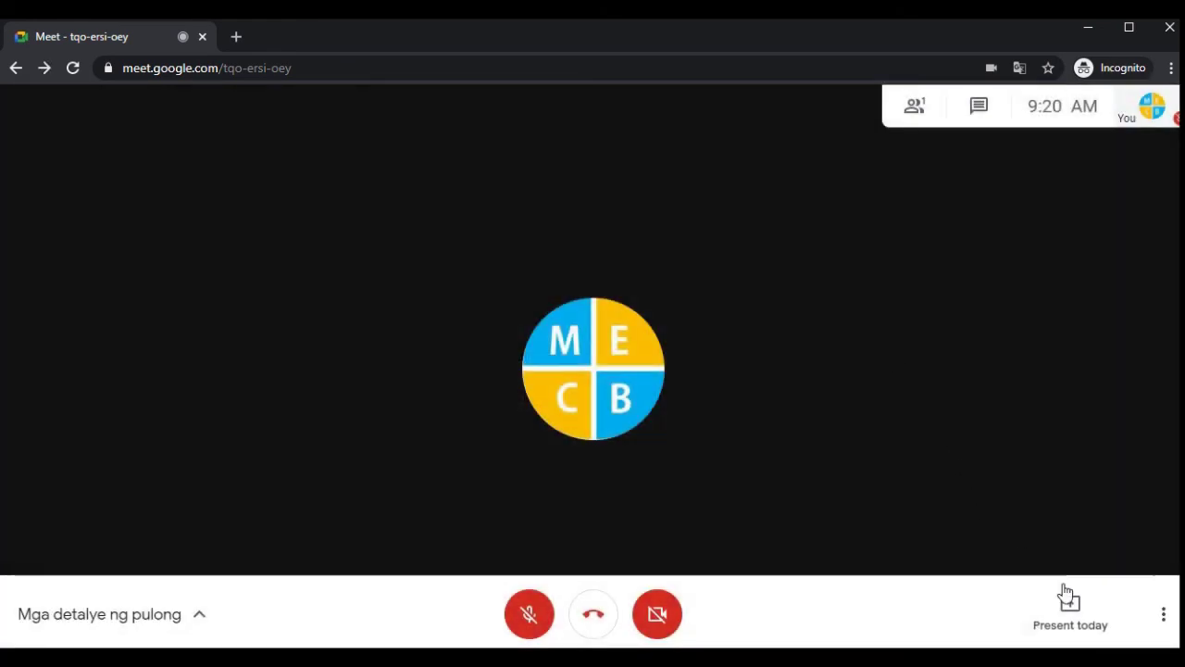
Check the meeting's additional options and its chat, and close the side panel
click(1162, 617)
click(1160, 618)
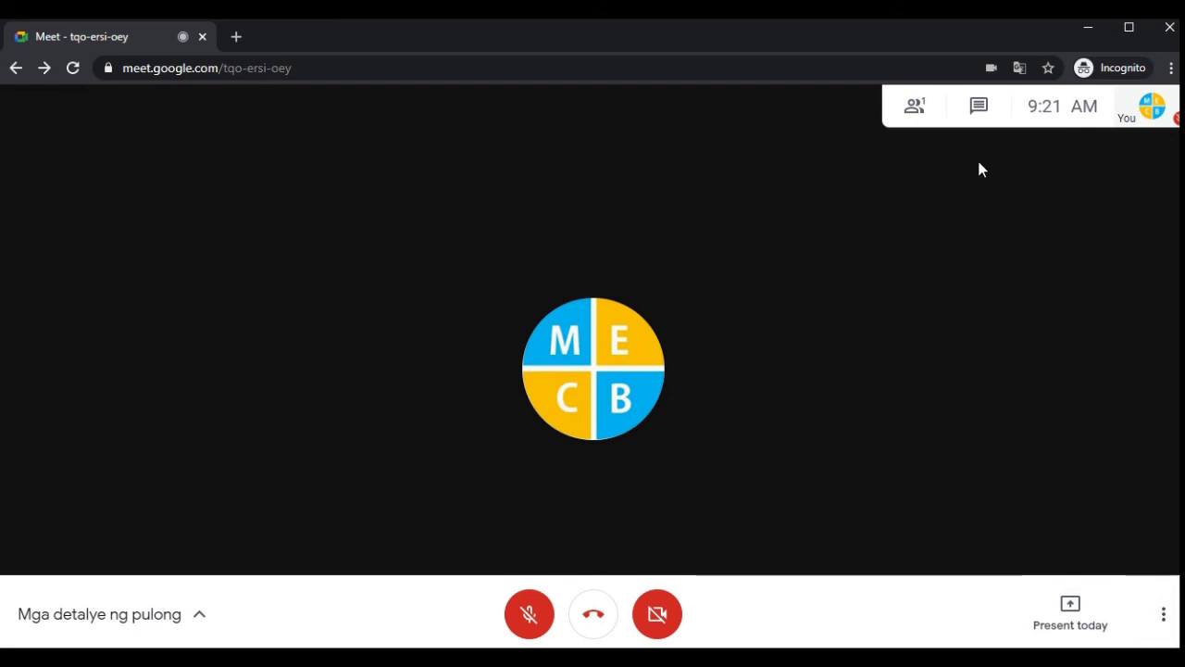
click(978, 111)
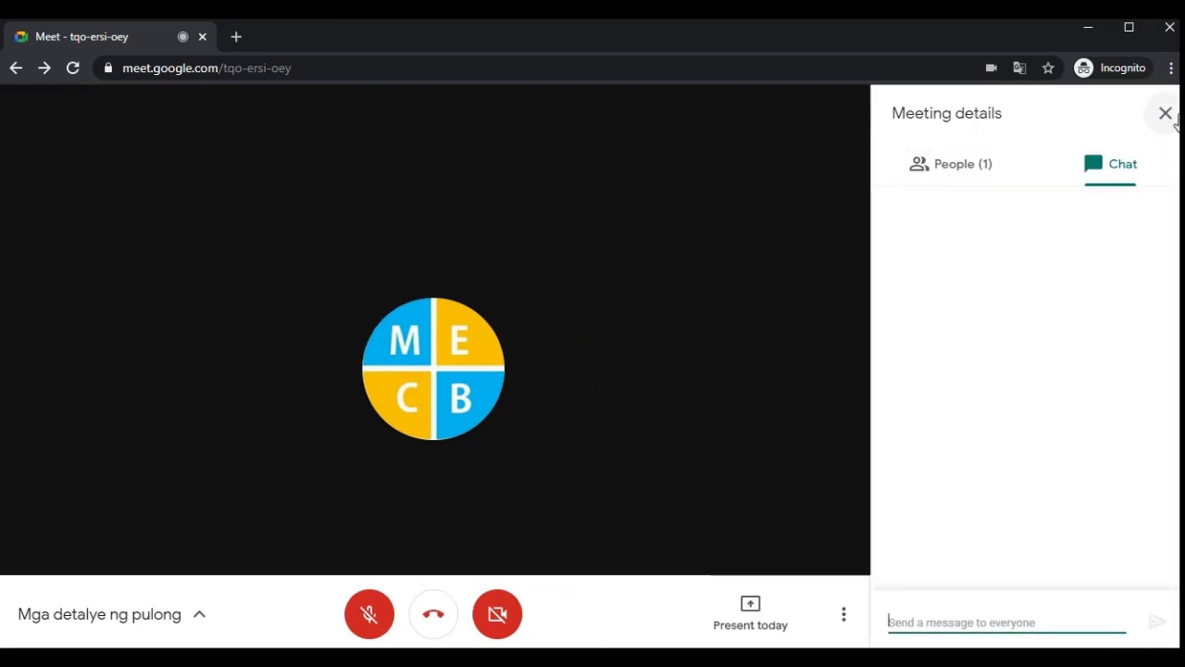
click(1166, 113)
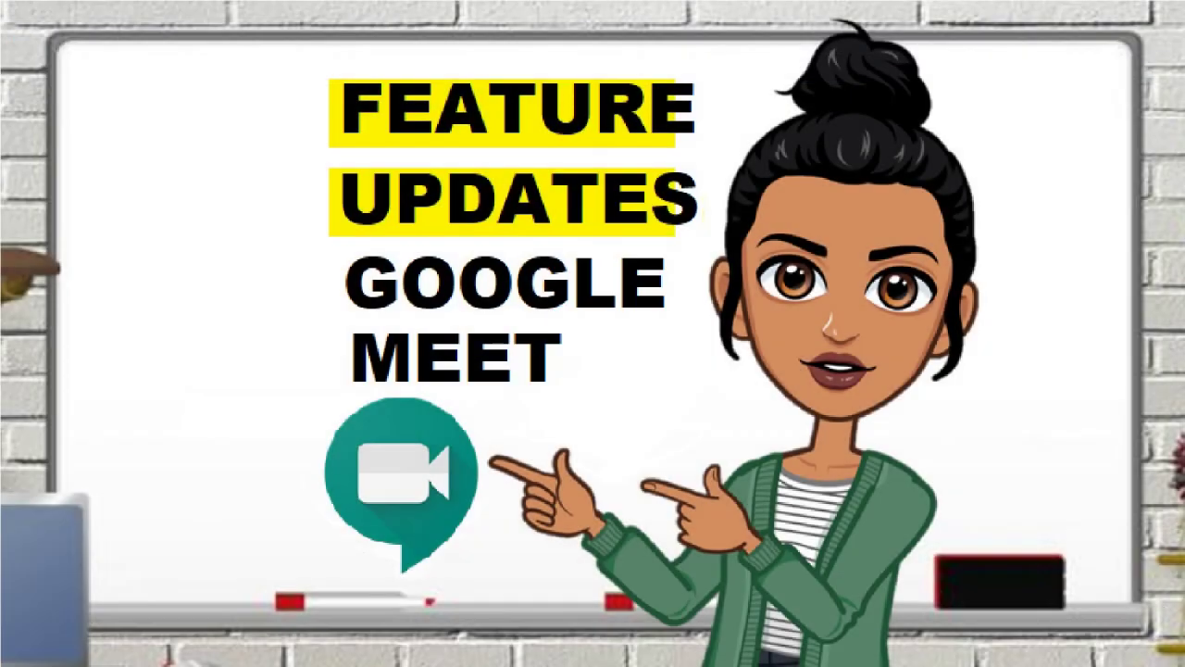